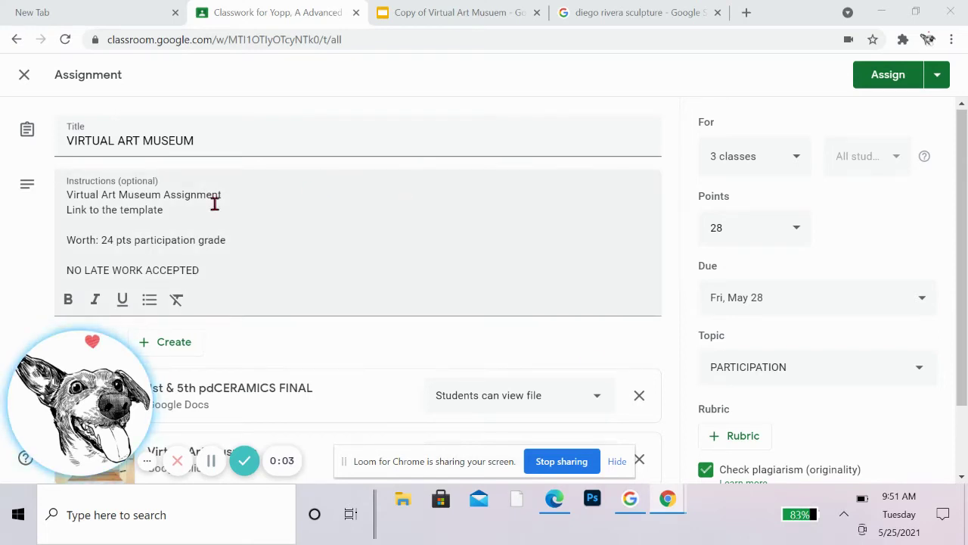
Step: Scroll the Virtual Art Museum assignment form down to view its three attachments
scroll(386, 298, down, 1)
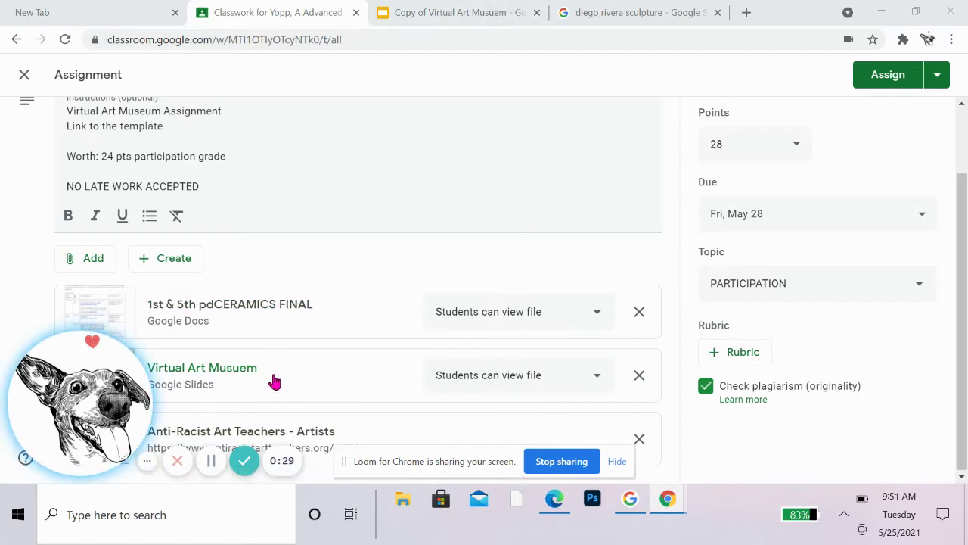
Step: Switch to the Copy of Virtual Art Musuem presentation and dismiss the File > Make a copy option
click(444, 11)
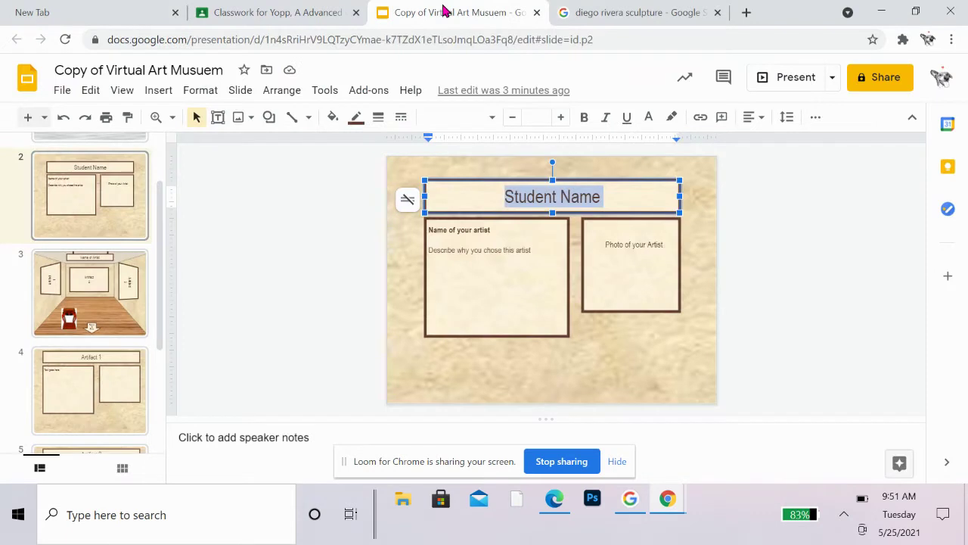
click(60, 90)
mouse_move(102, 239)
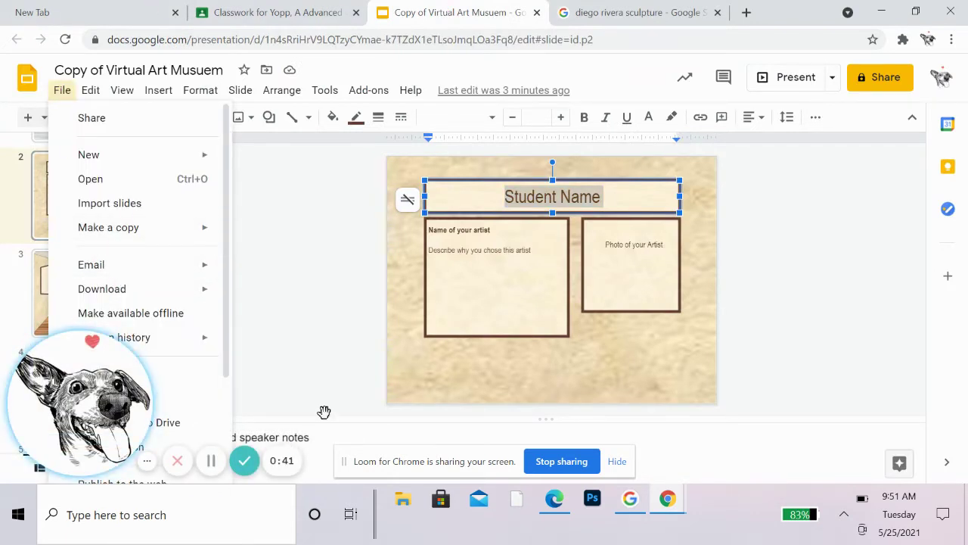
click(323, 376)
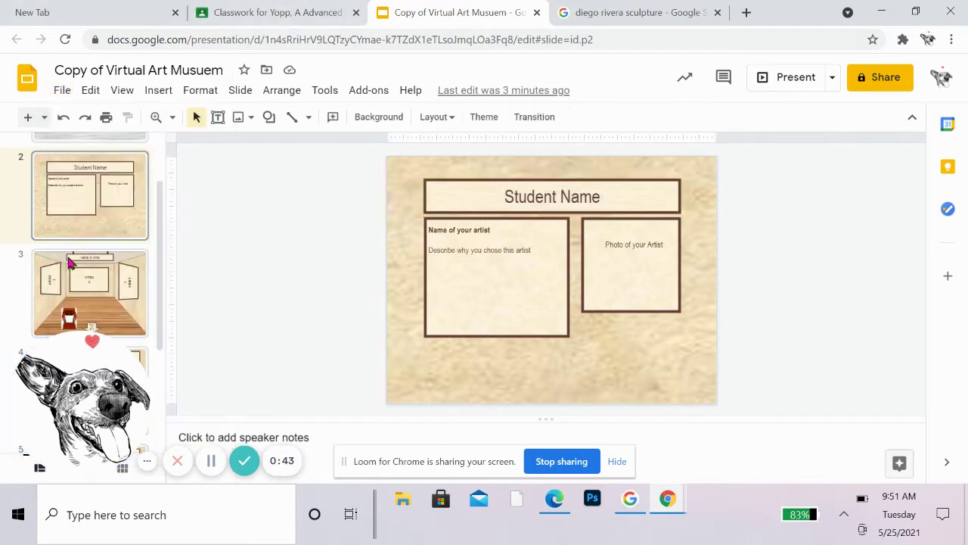
Step: Replace the 'Copy of ' title prefix with the student's name prefix
click(127, 69)
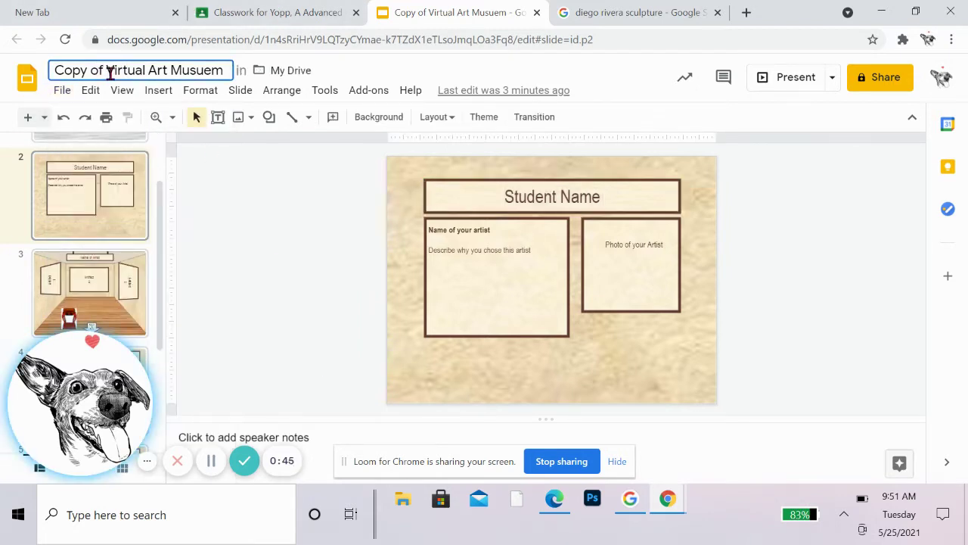
drag(108, 70, 2, 83)
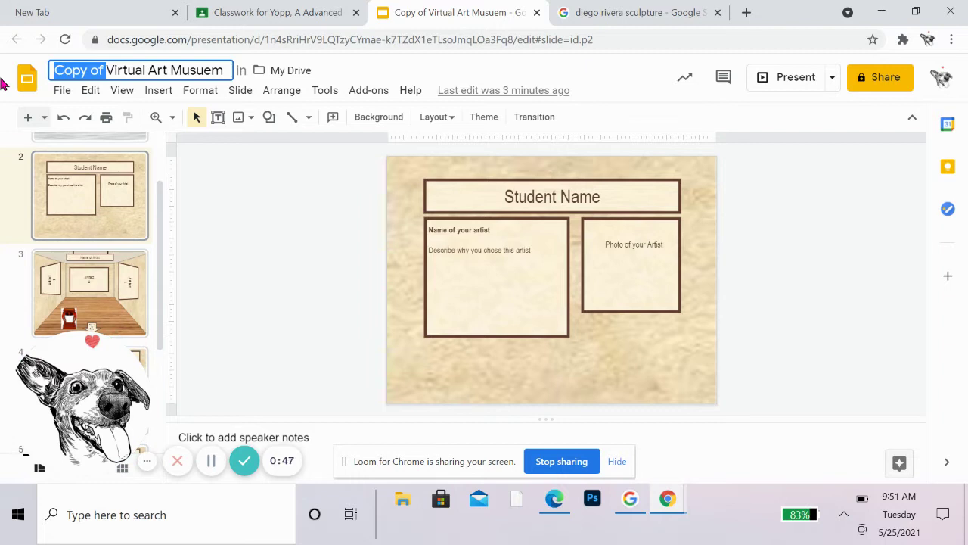
text(AY)
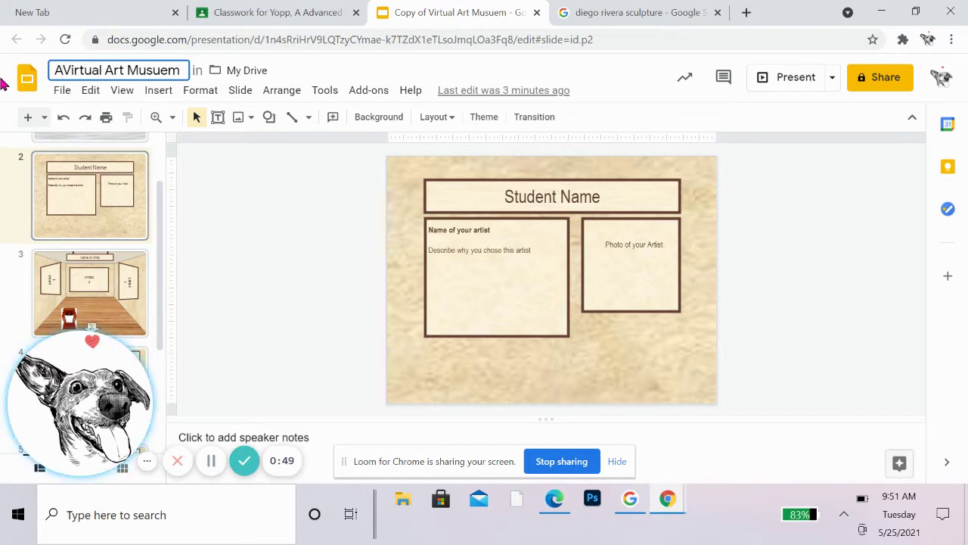
text(opp)
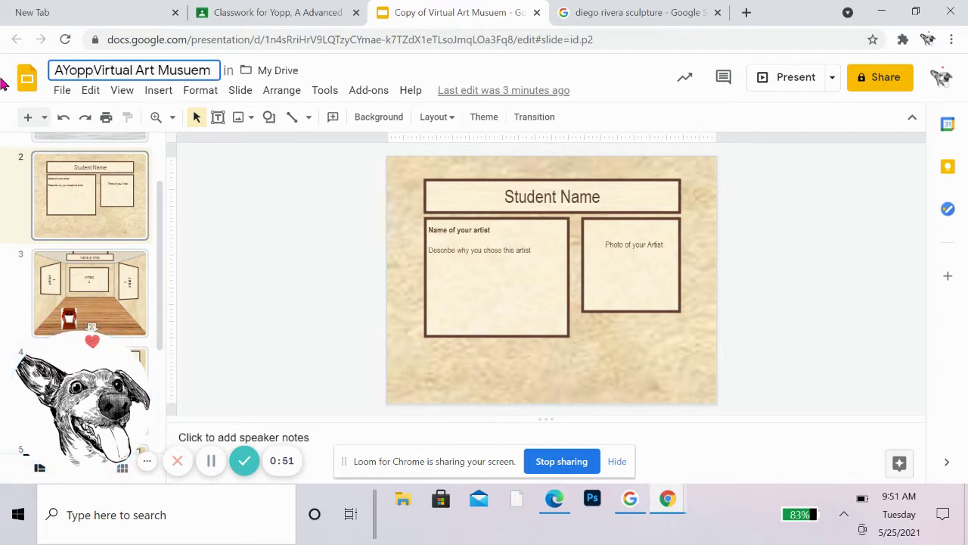
text(1)
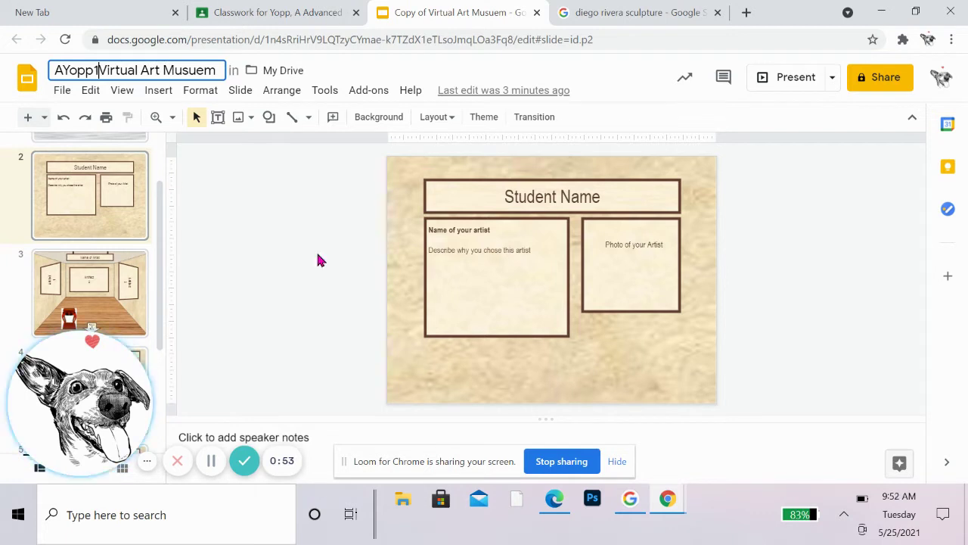
Step: Commit the new title and replace the Student Name heading on slide 2 with the student's name
click(557, 186)
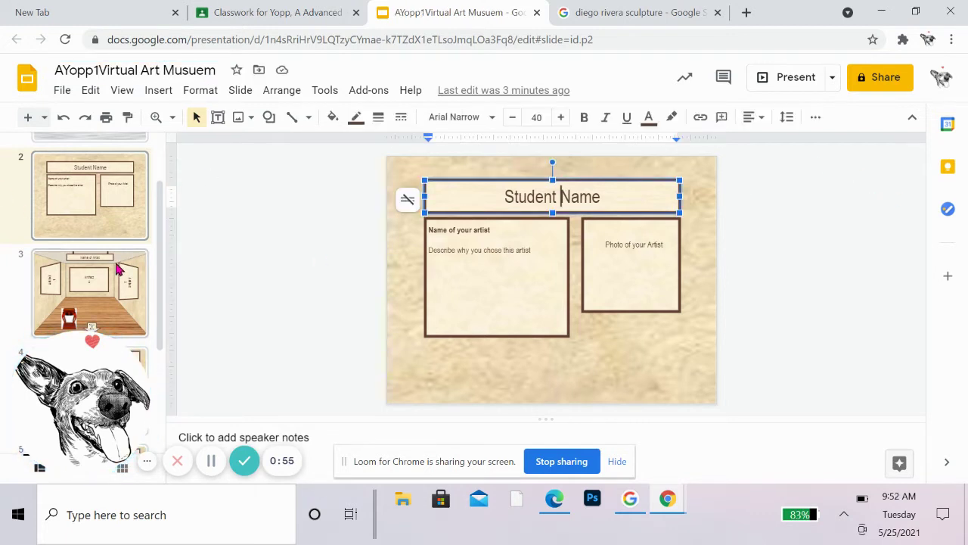
click(104, 183)
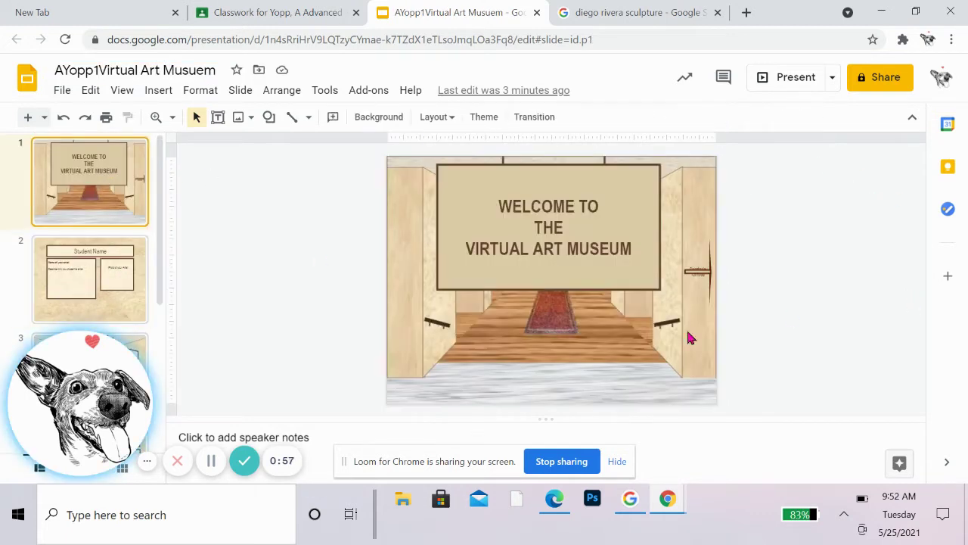
click(73, 282)
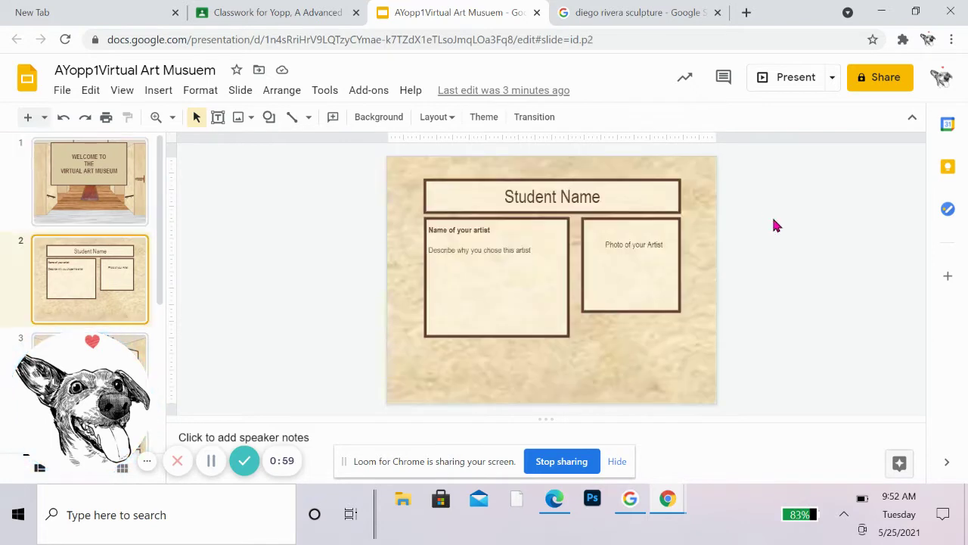
click(575, 196)
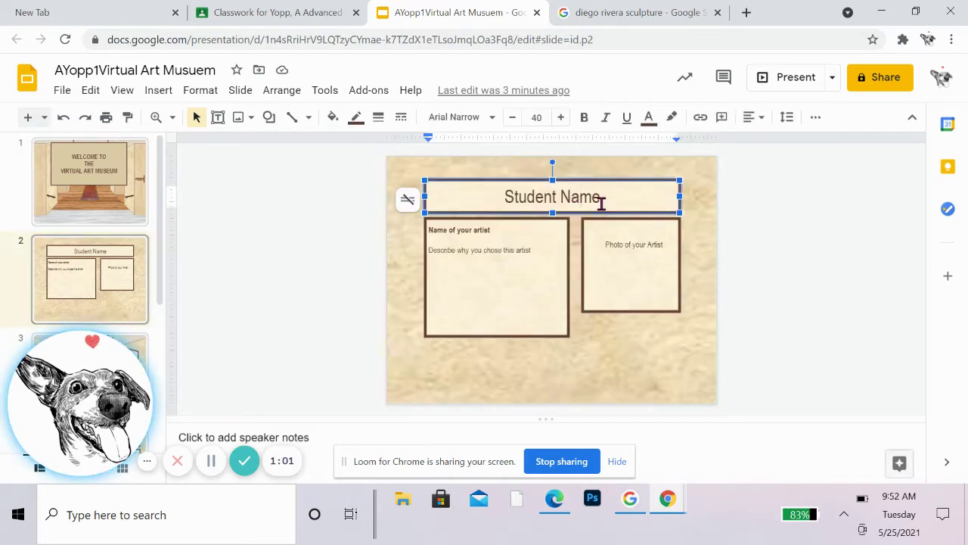
drag(599, 196, 436, 195)
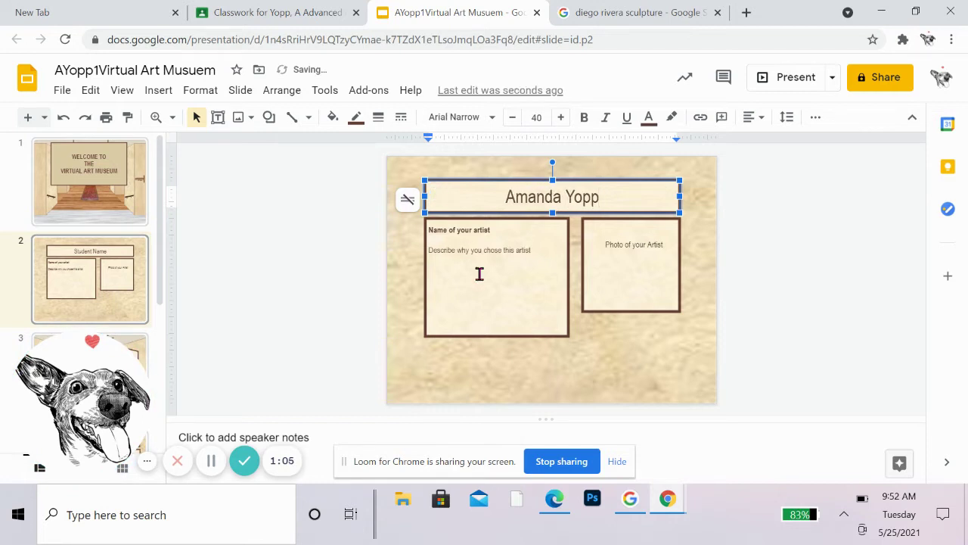
Step: Replace the 'Name of your artist' placeholder with Diego Rivera
click(616, 252)
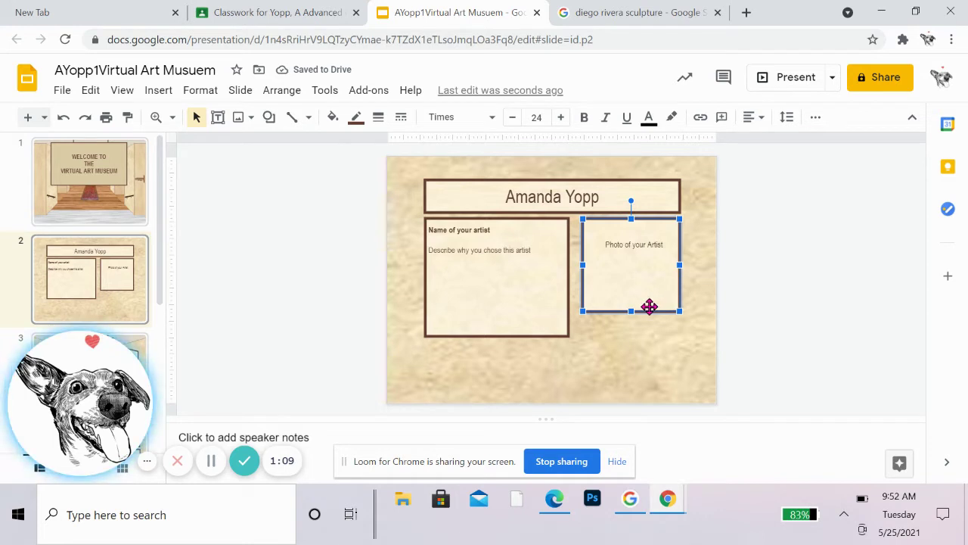
click(493, 230)
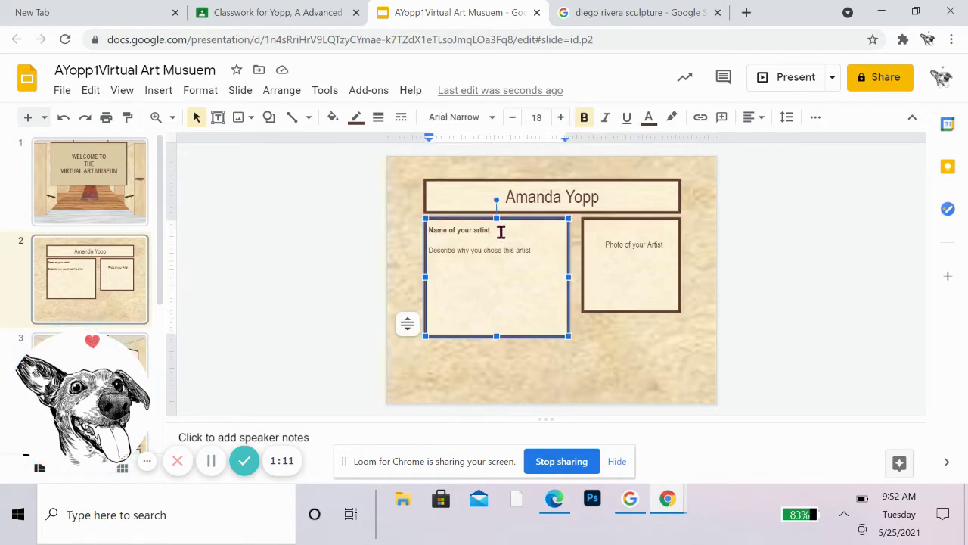
key(shift+Home)
text(Di)
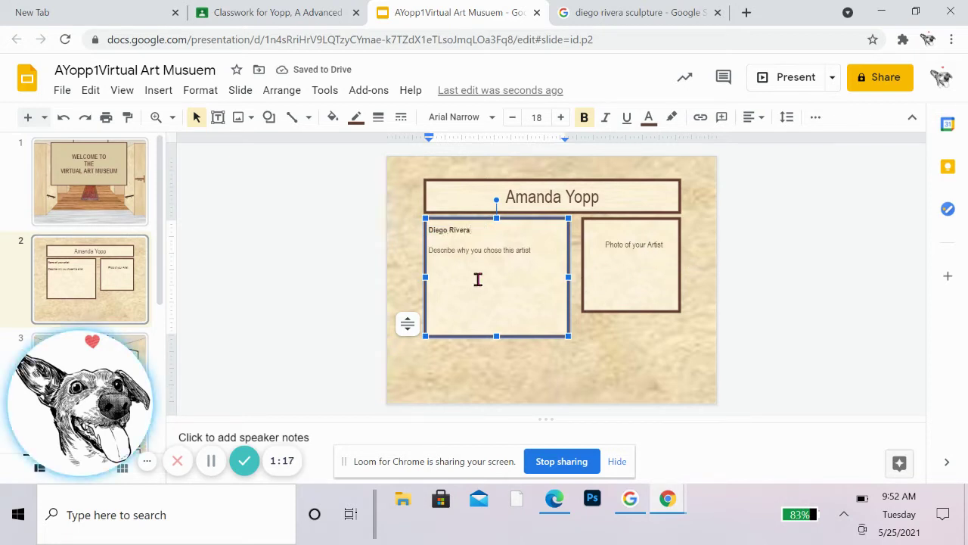
Step: Select the Photo of your Artist box and bring up the Insert > Image options
click(658, 245)
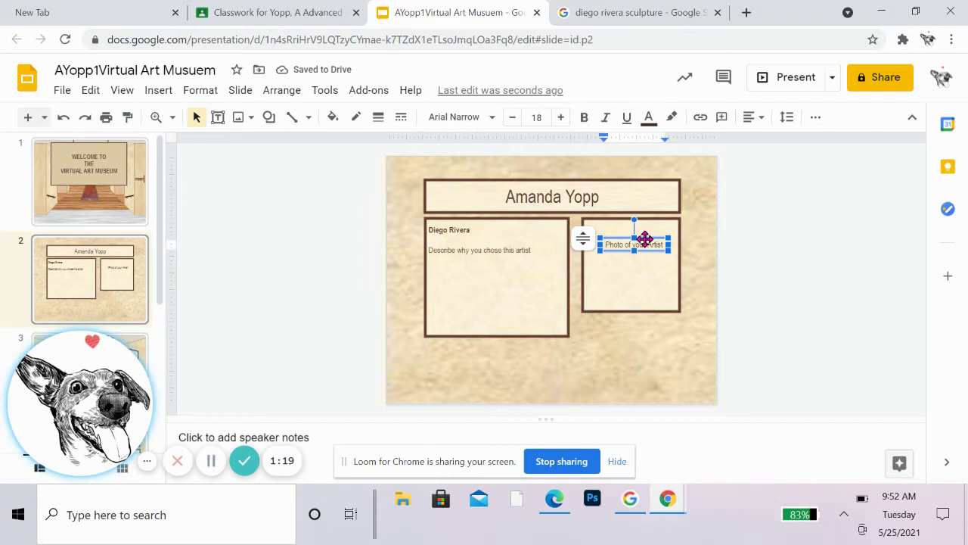
click(627, 318)
click(627, 313)
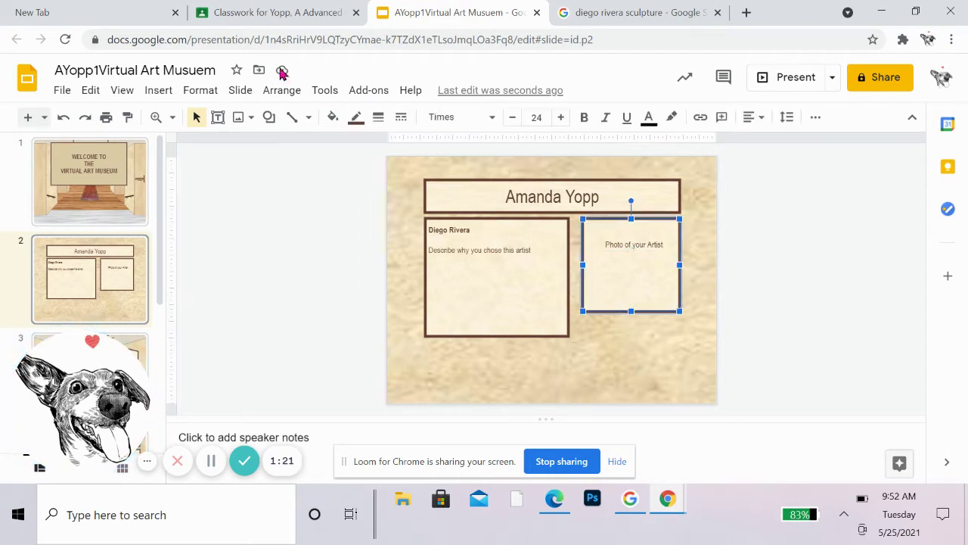
click(151, 92)
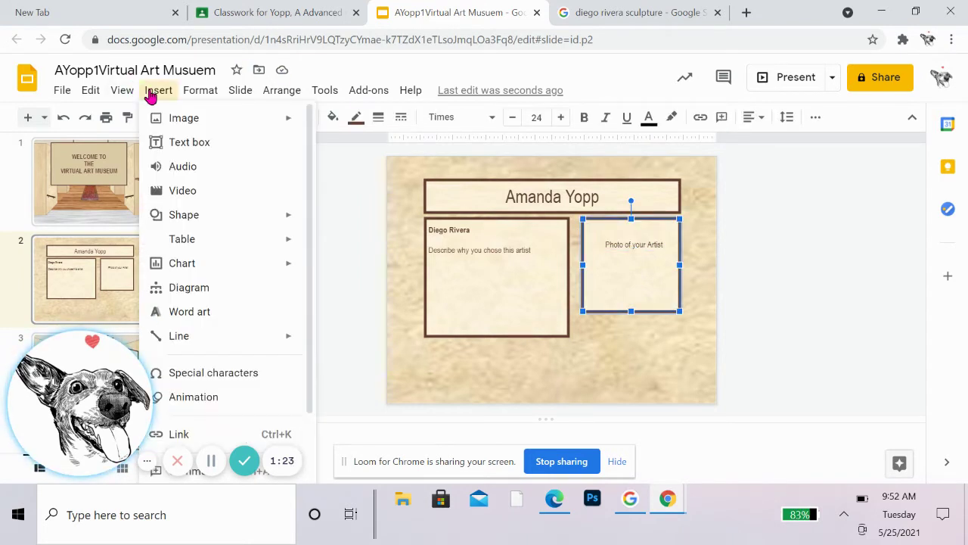
key(alt+t)
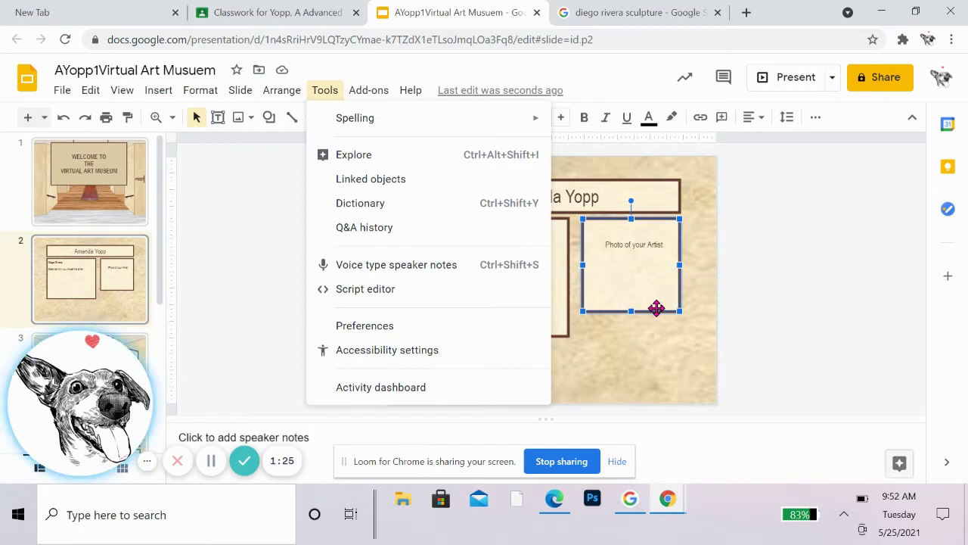
mouse_move(166, 94)
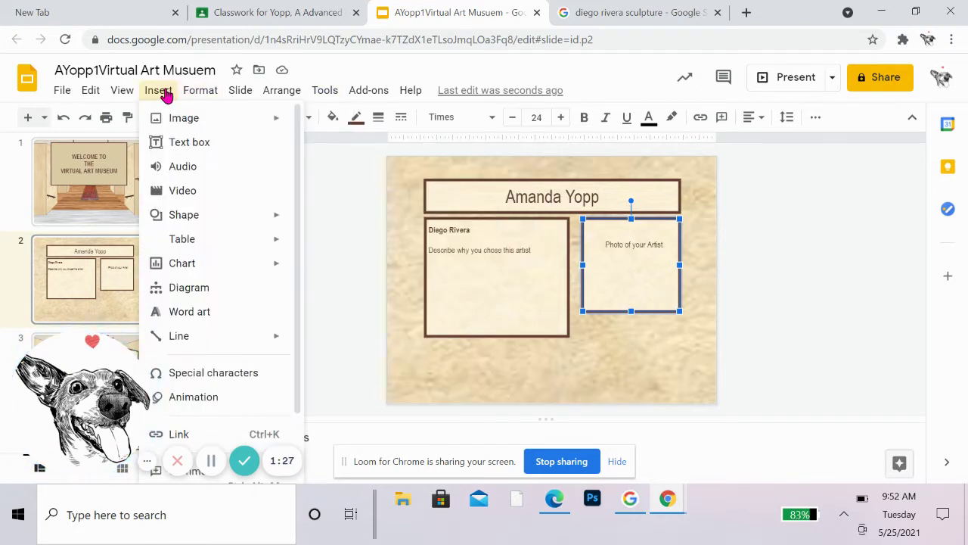
mouse_move(173, 116)
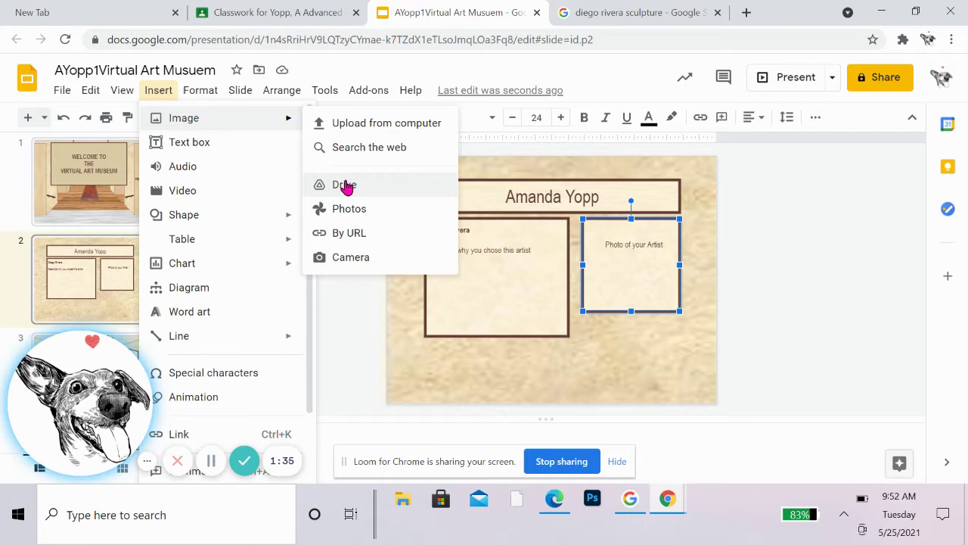
Step: Try the Search the web image panel, close it, and reopen the Insert menu
click(386, 147)
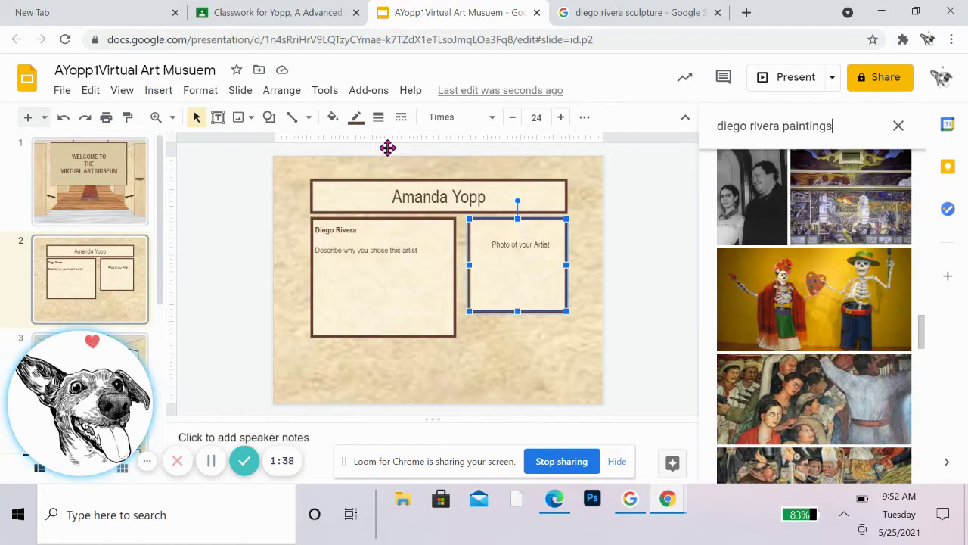
click(897, 126)
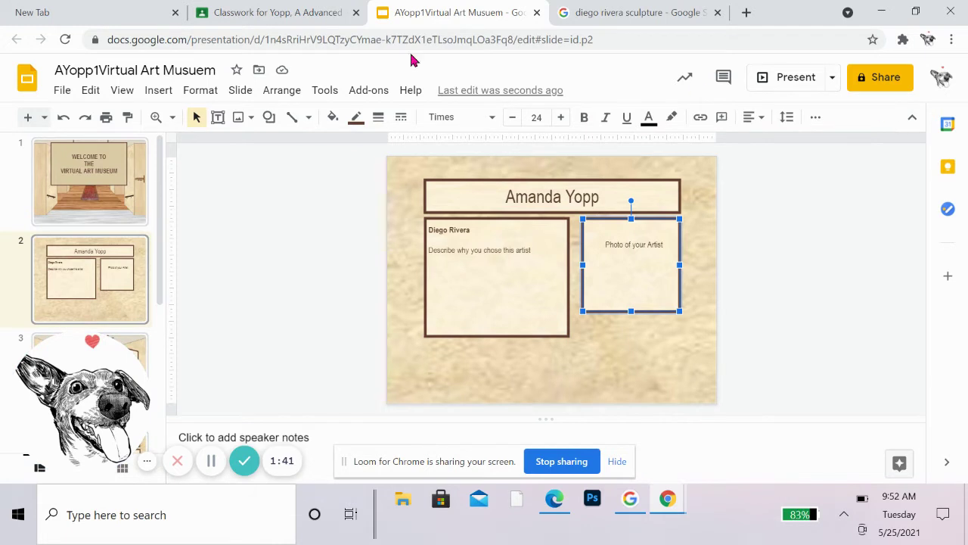
click(157, 90)
click(122, 90)
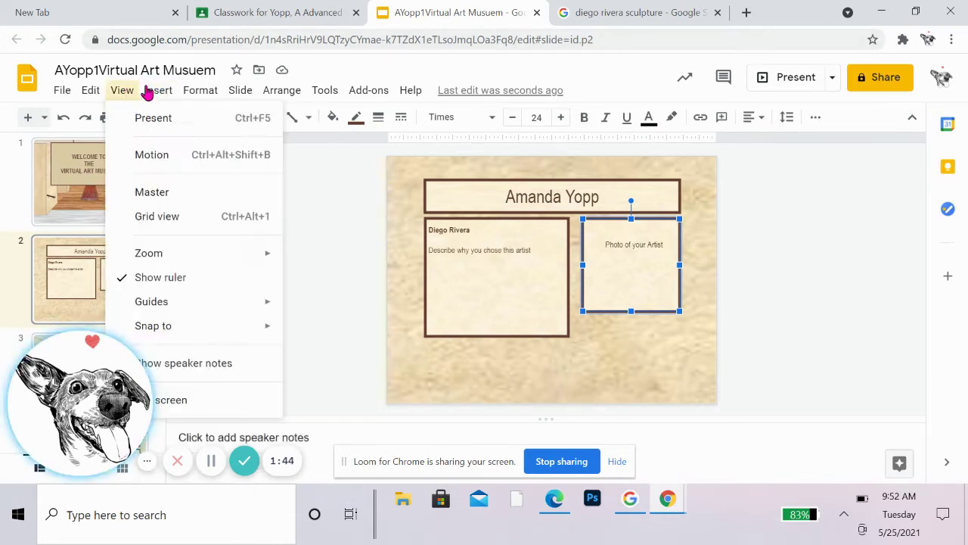
Step: Search the web images for 'diego rivera' instead of 'diego rivera paintings'
mouse_move(160, 92)
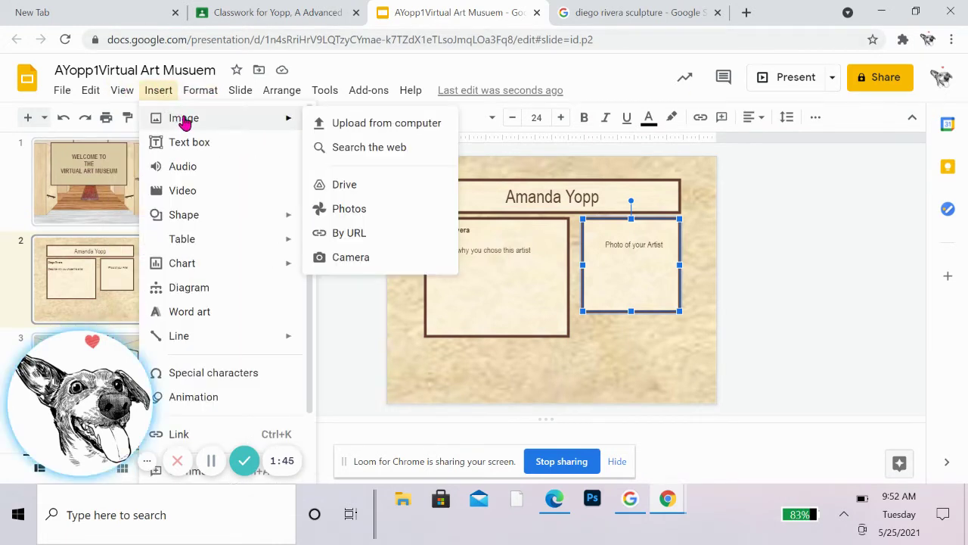
click(396, 151)
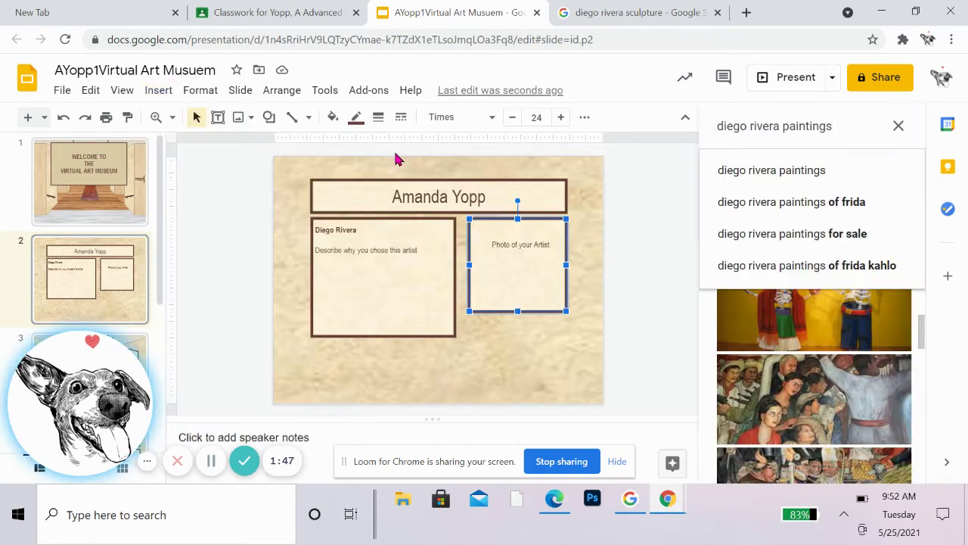
drag(841, 129, 687, 123)
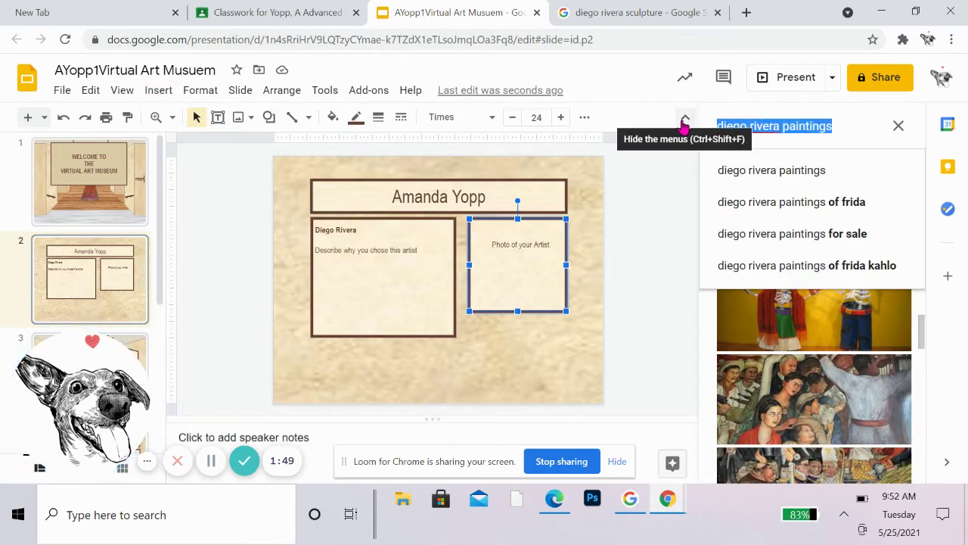
key(BackSpace)
text(diego ri)
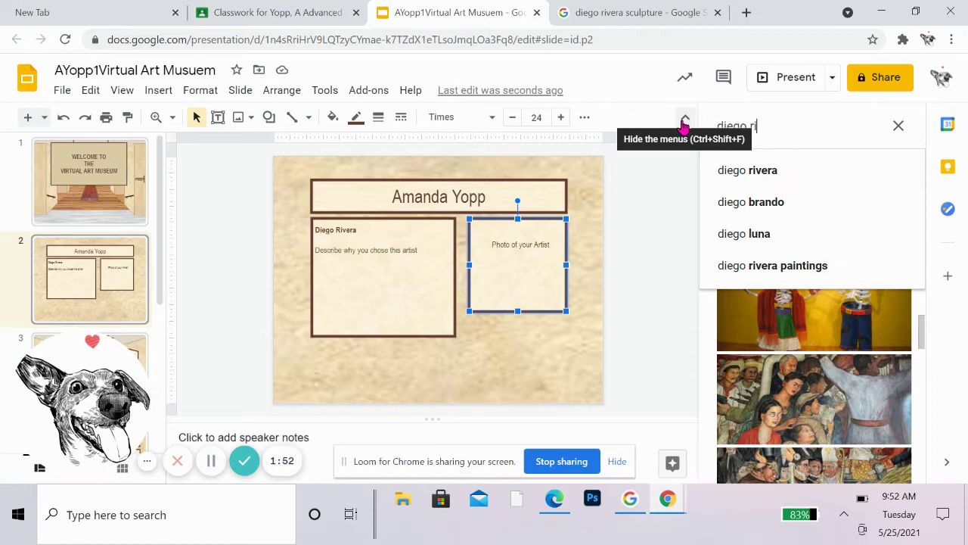
text(vera)
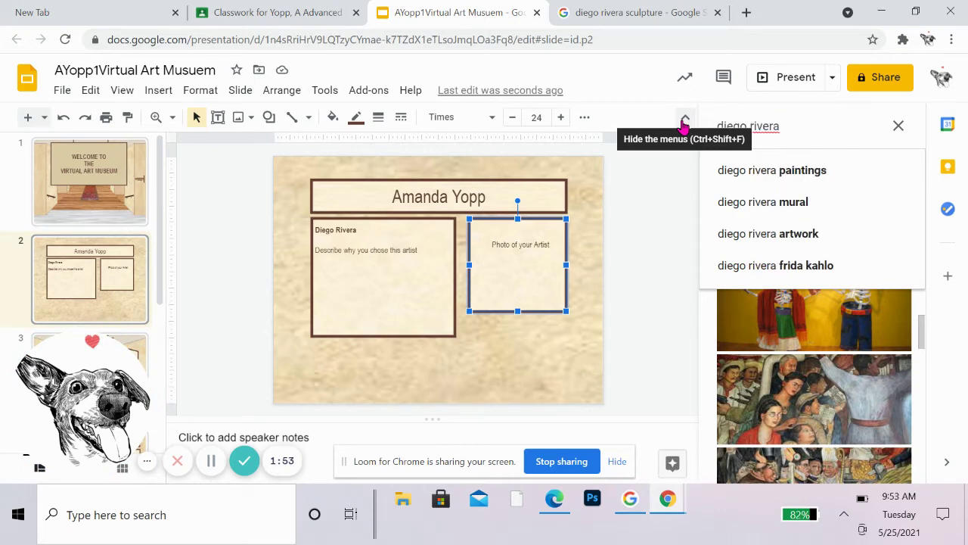
key(Return)
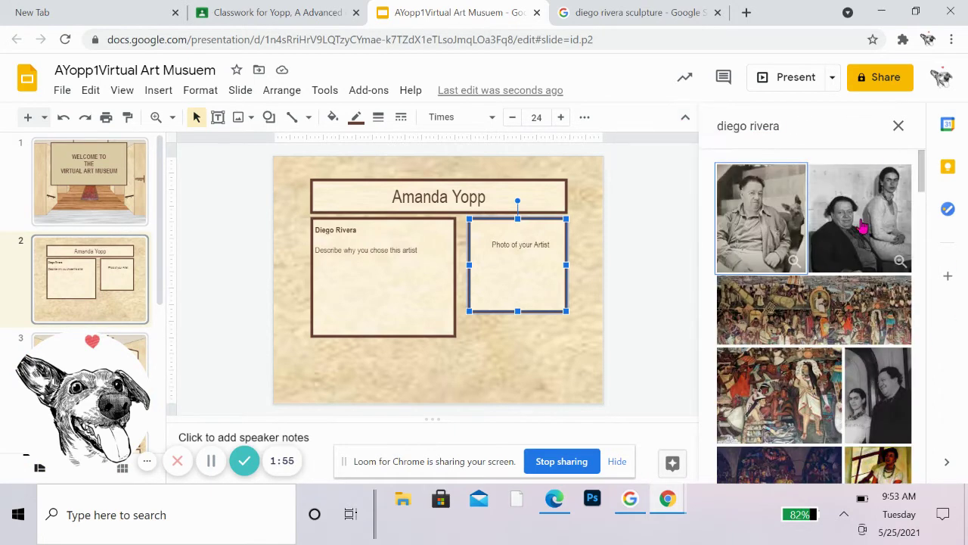
Step: Browse the results and select Diego Rivera's black-and-white portrait photo
scroll(745, 197, down, 2)
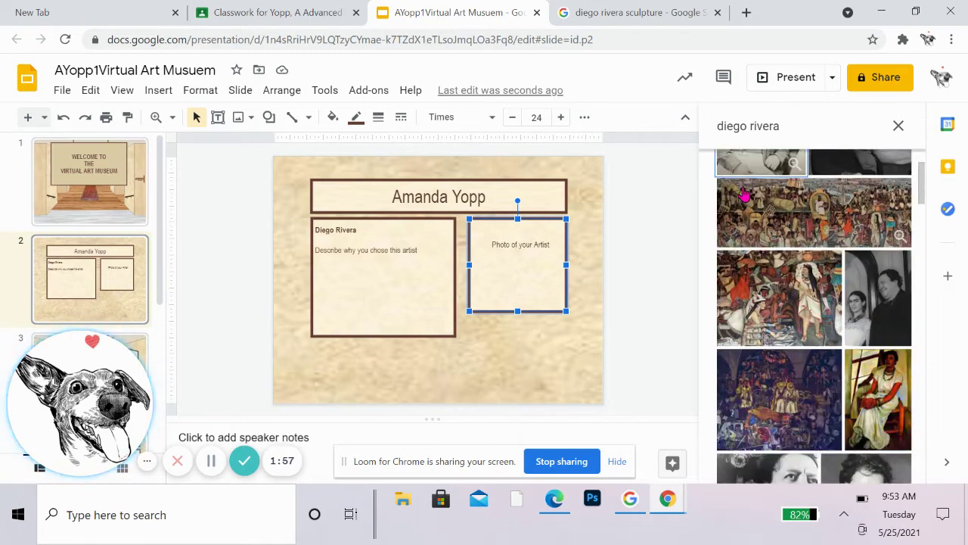
scroll(745, 195, down, 3)
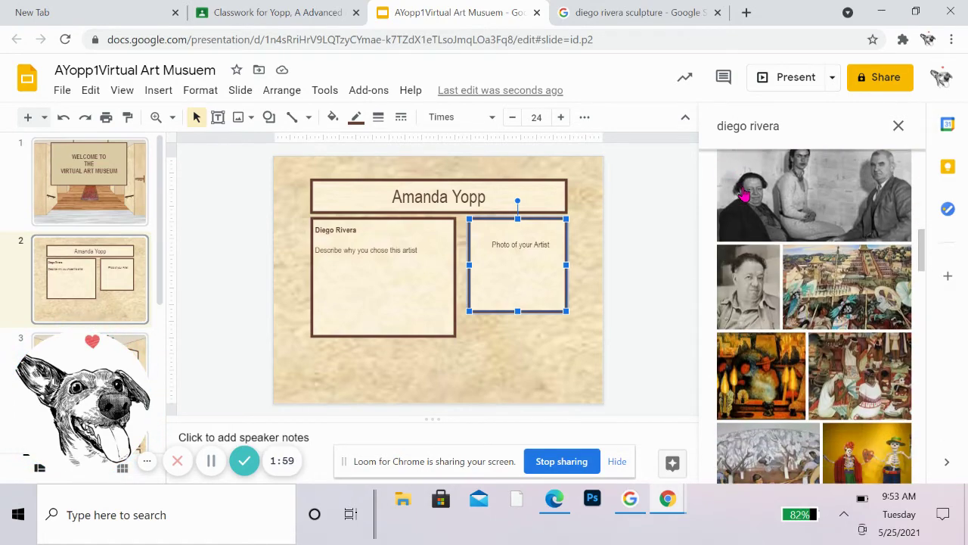
scroll(745, 196, up, 5)
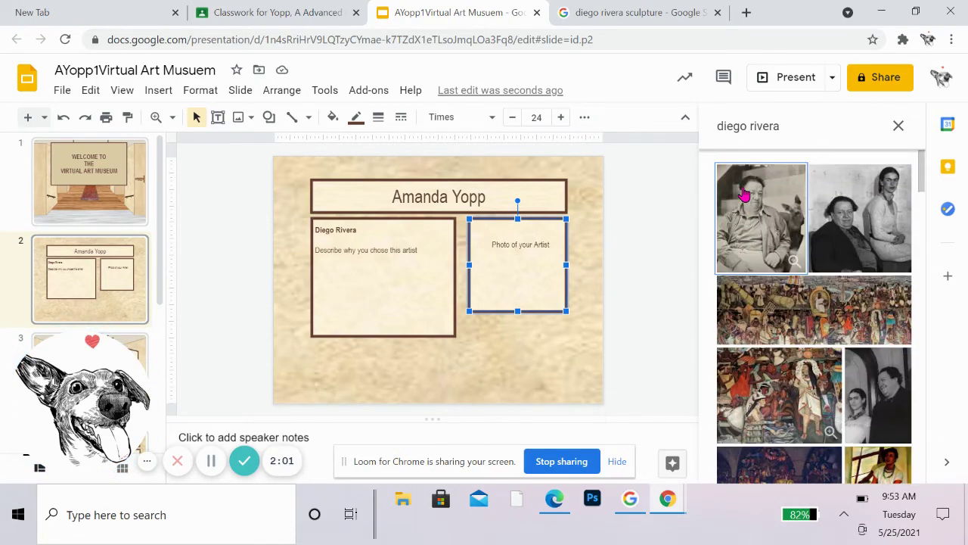
click(752, 193)
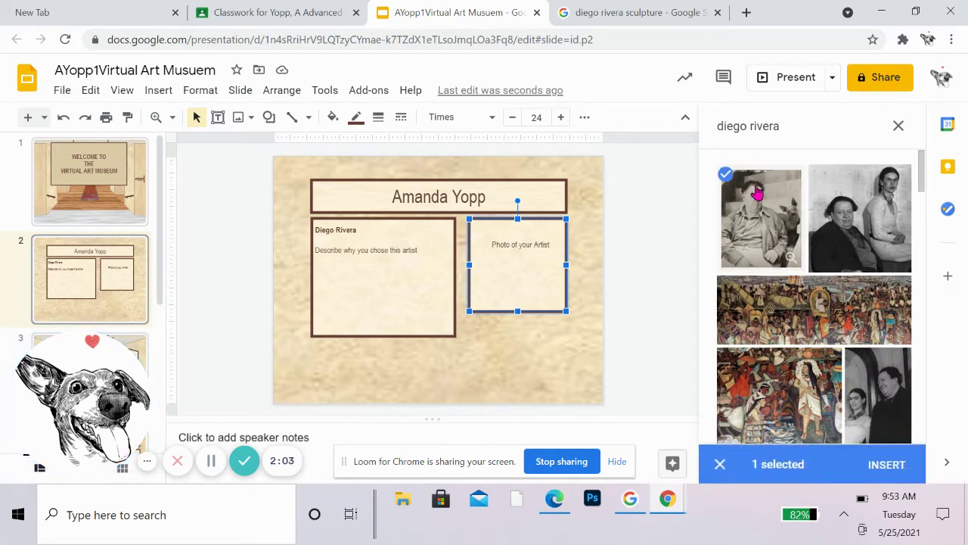
Step: Insert the Diego Rivera portrait, move it into the Photo of your Artist frame, and enlarge it to fill
click(895, 464)
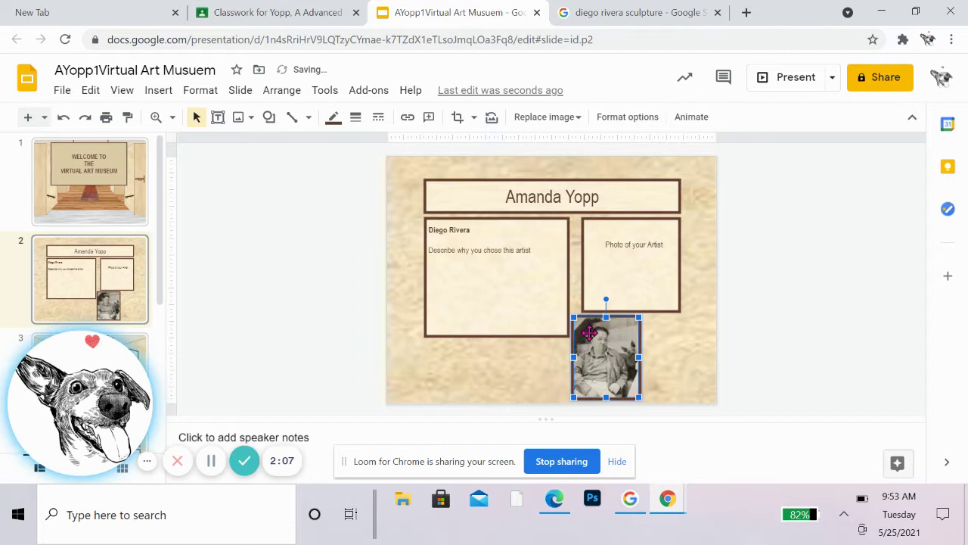
drag(595, 340, 605, 239)
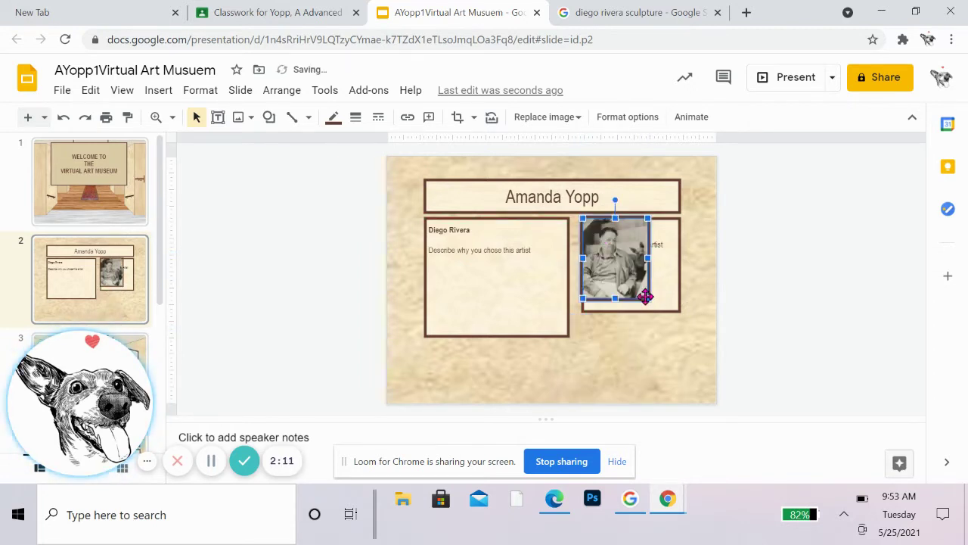
drag(645, 300, 684, 324)
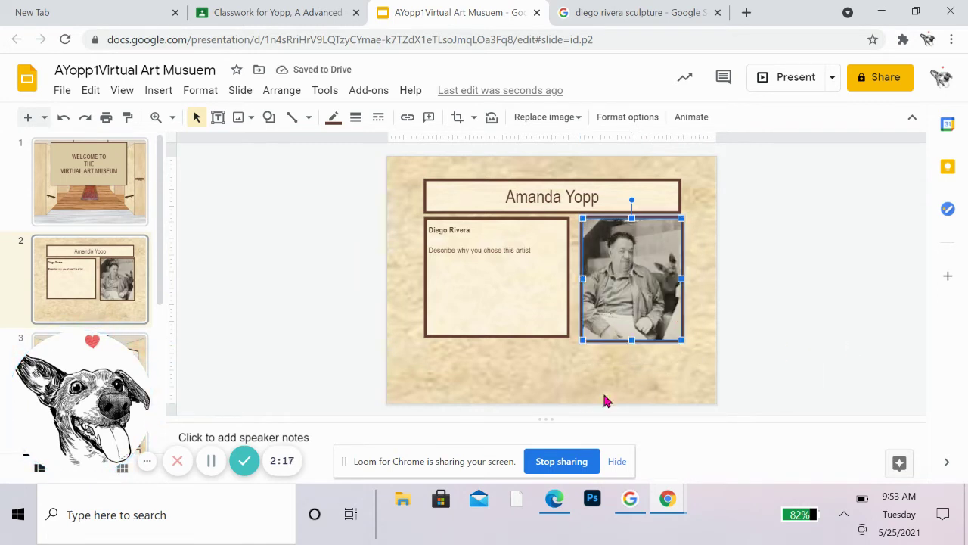
Step: Overwrite the 'Describe why you chose this artist' line under Diego Rivera with the student's own text
click(571, 386)
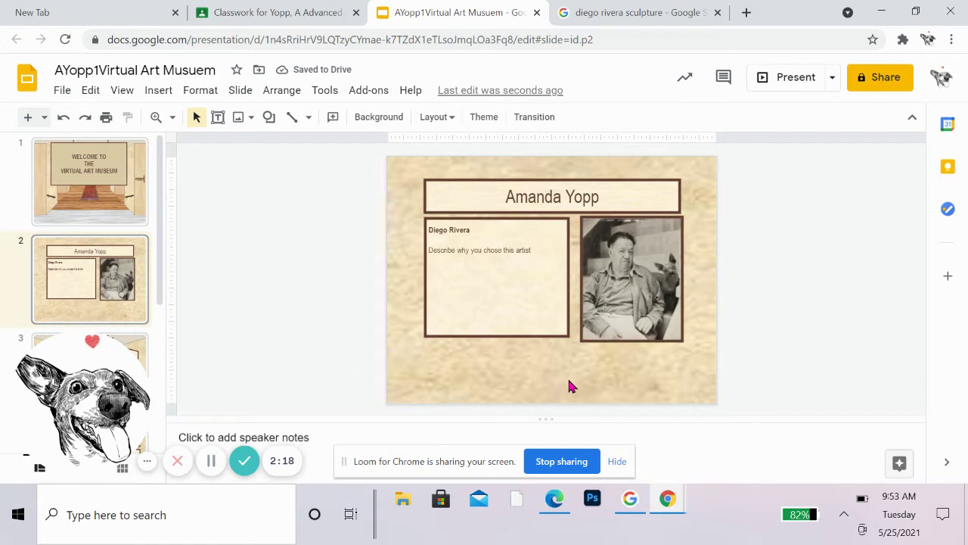
click(536, 252)
click(509, 253)
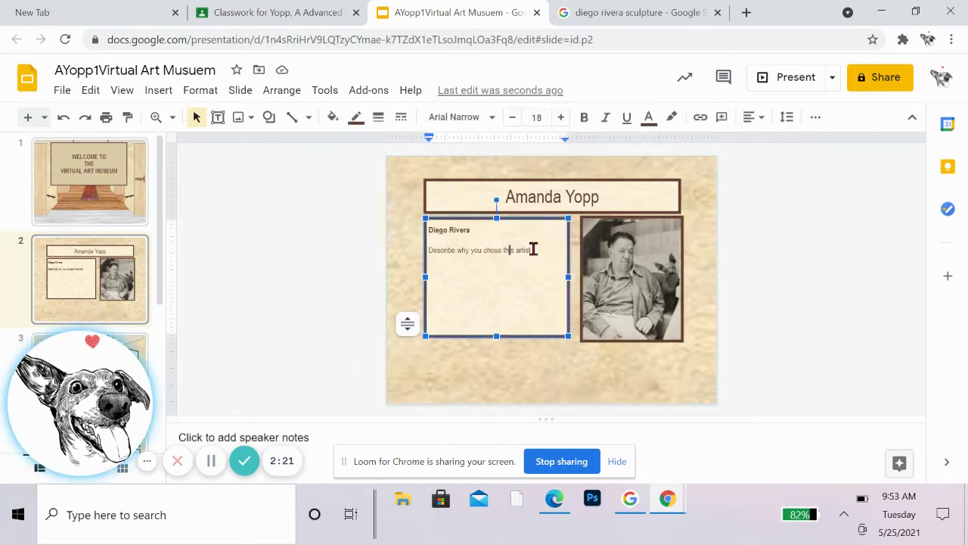
drag(539, 250, 411, 257)
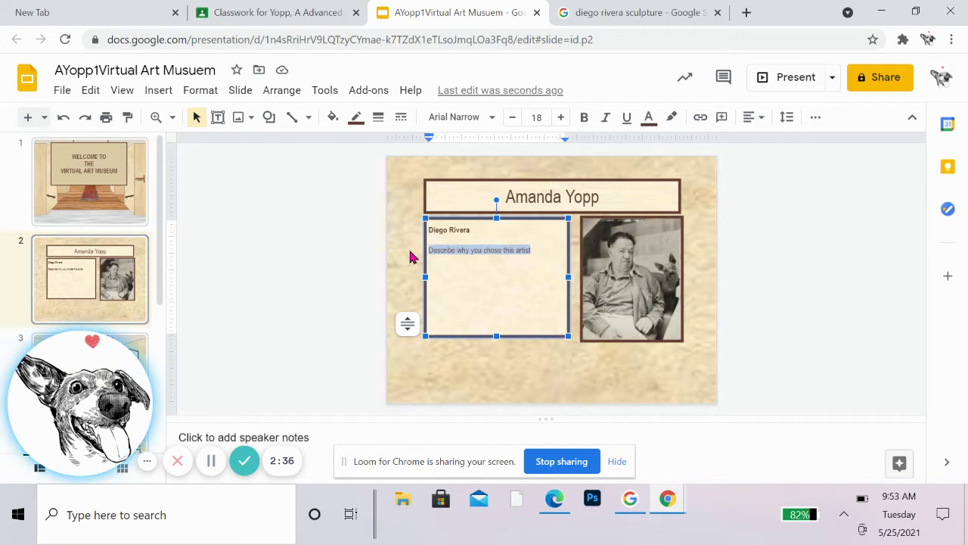
text(lfjdfl)
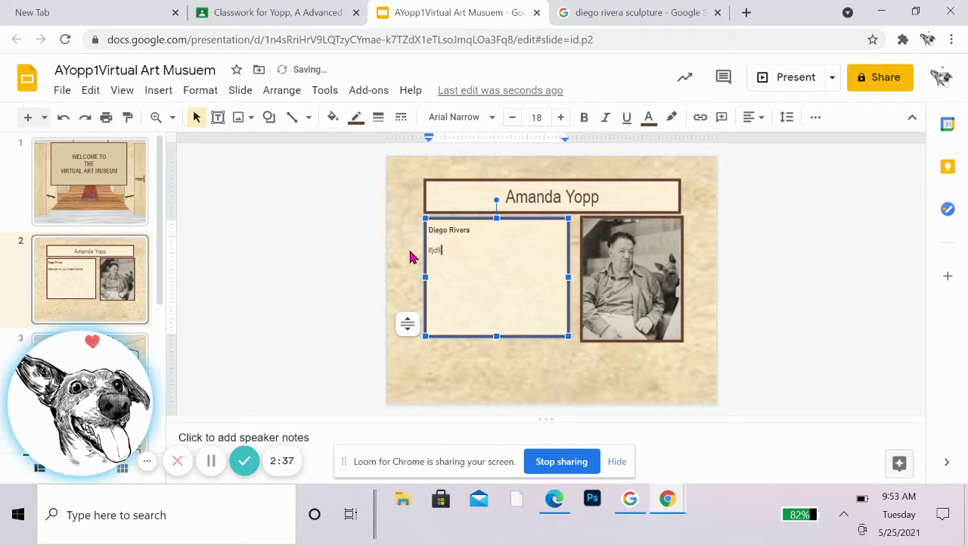
text(fkjlkjdflkj)
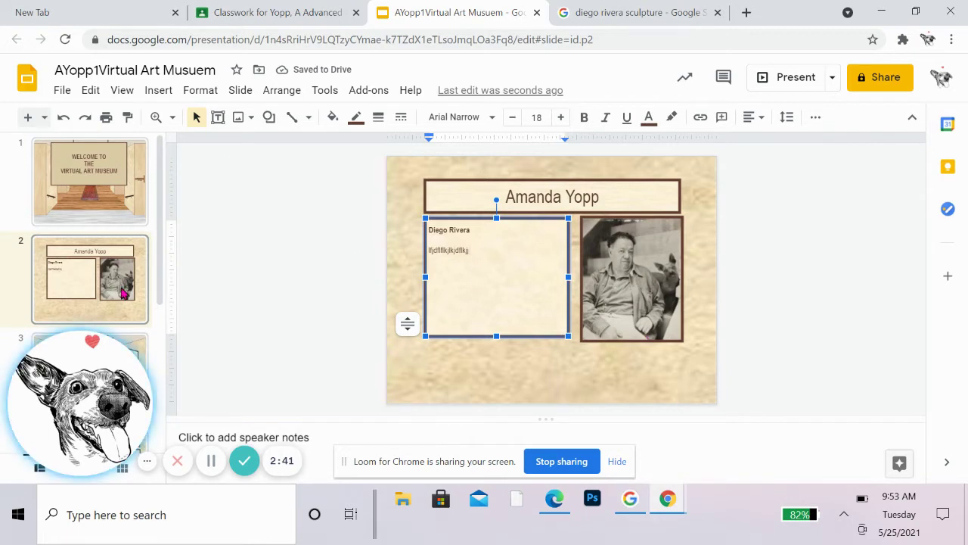
Step: On slide 3, change the 'Name of Artist' gallery heading to 'Diego Rivera'
click(123, 293)
scroll(123, 294, down, 2)
click(123, 294)
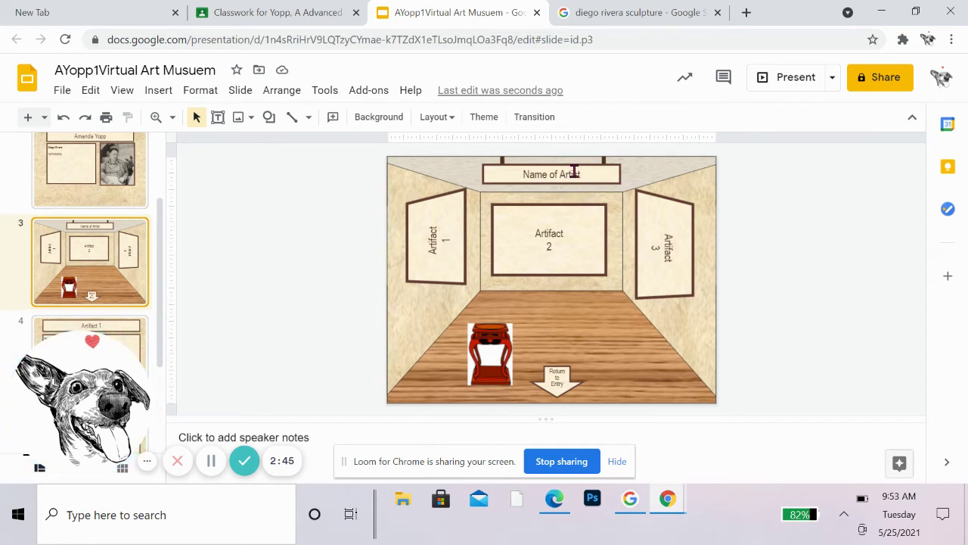
click(597, 174)
drag(598, 174, 503, 178)
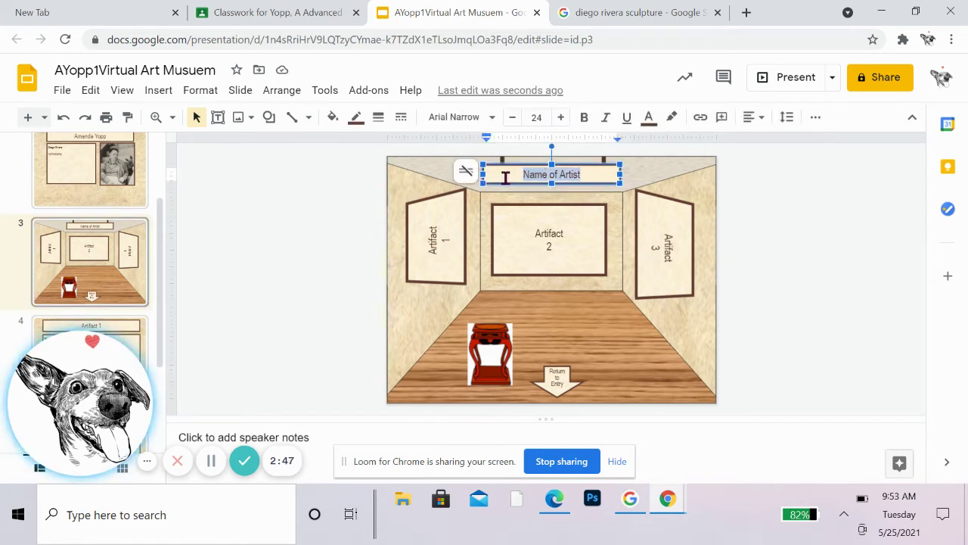
text(Diego R)
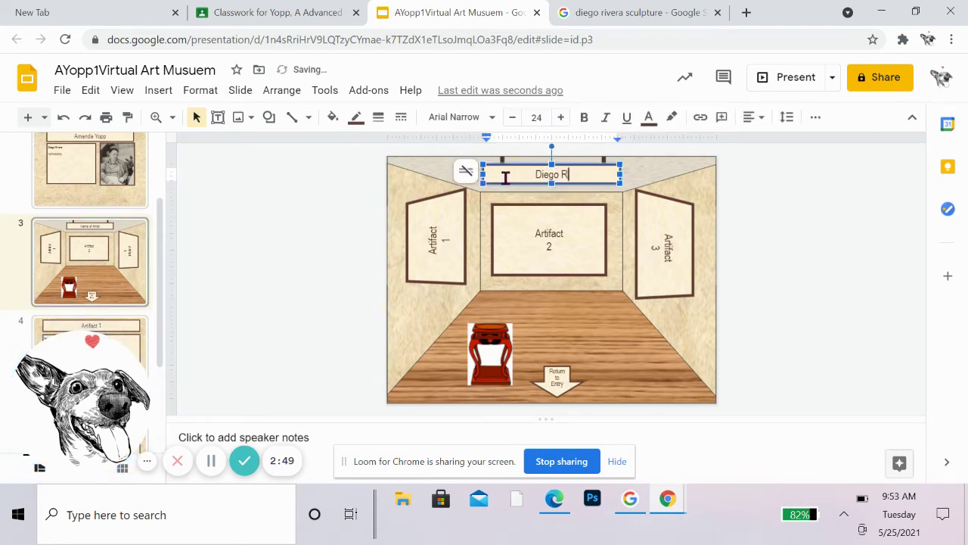
text(ivera)
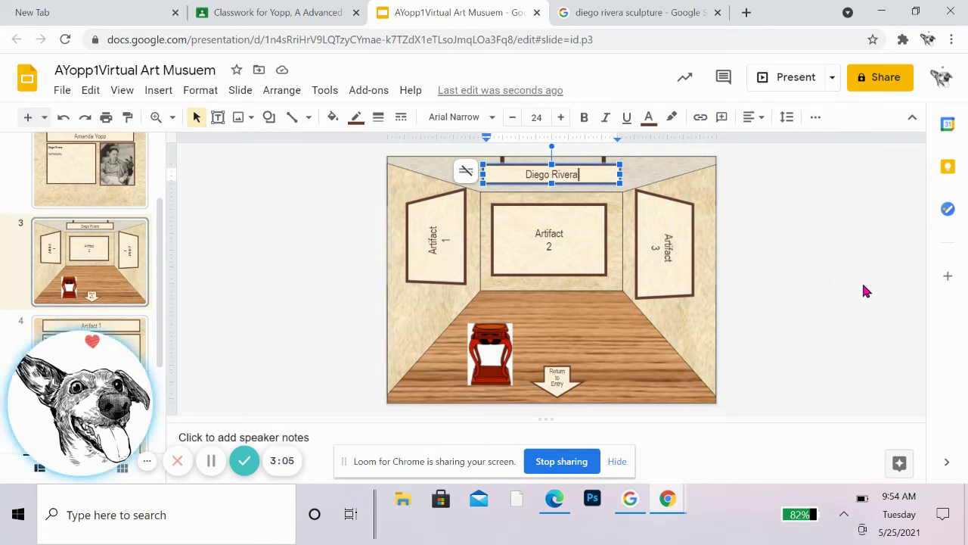
click(715, 376)
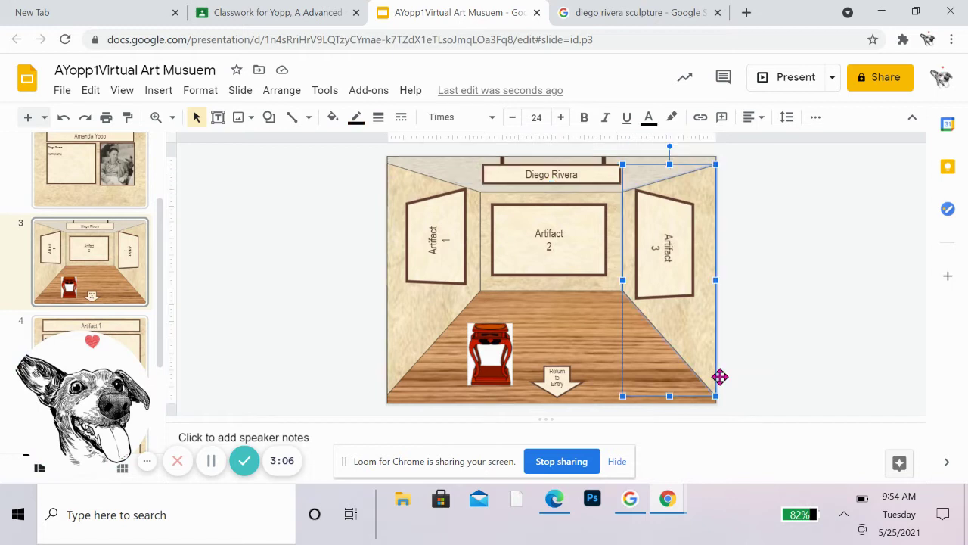
click(410, 254)
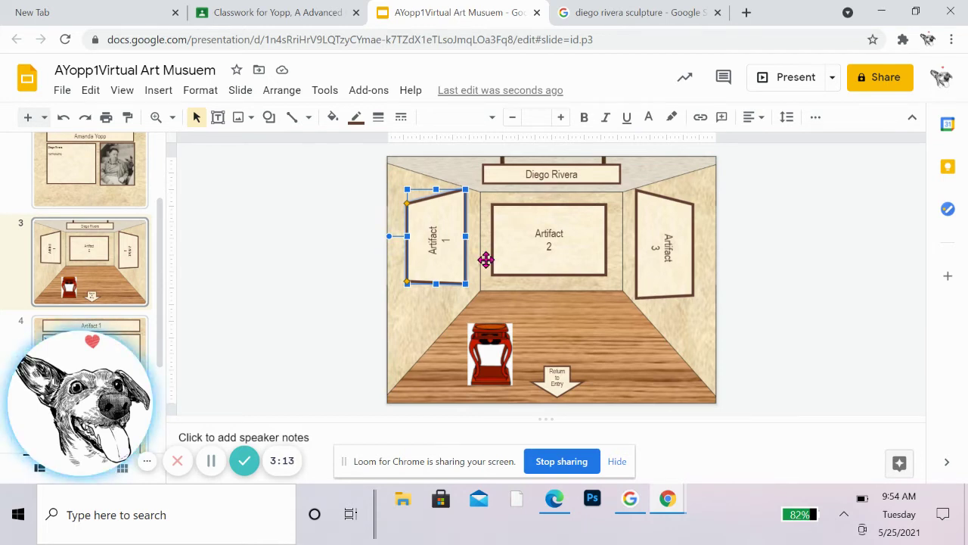
click(485, 344)
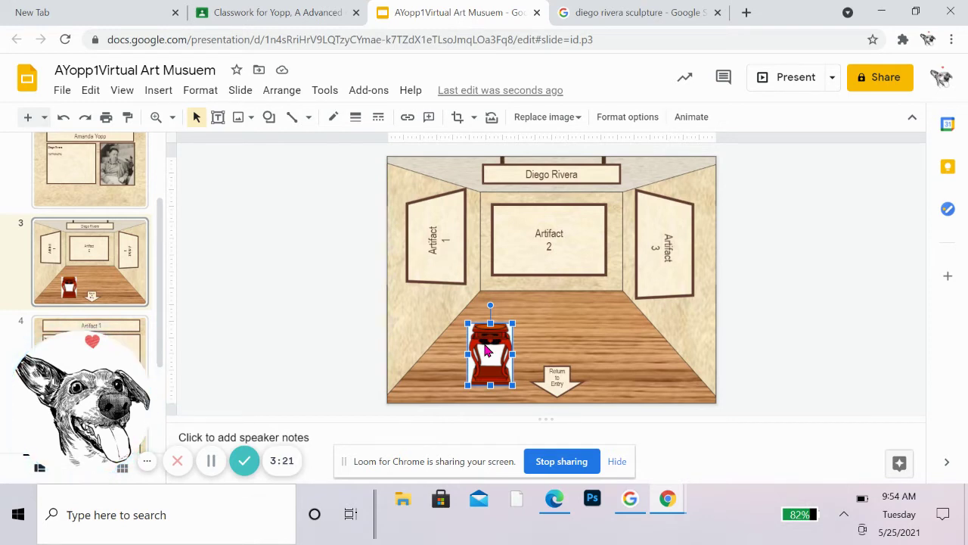
click(468, 295)
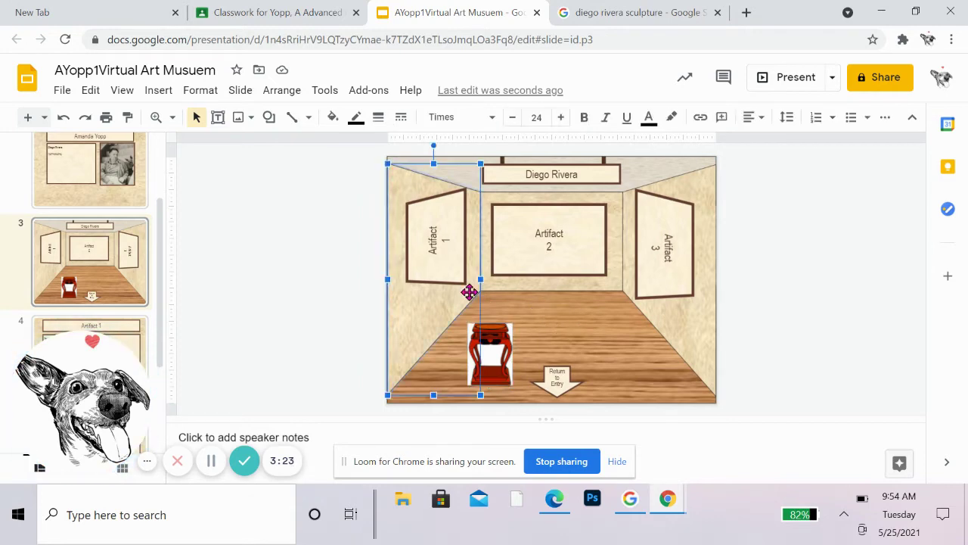
click(786, 313)
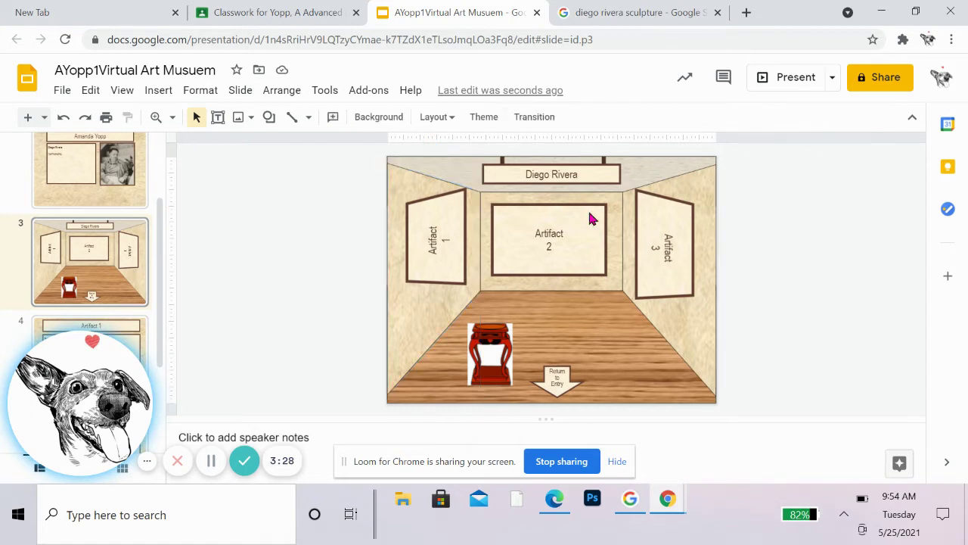
click(478, 369)
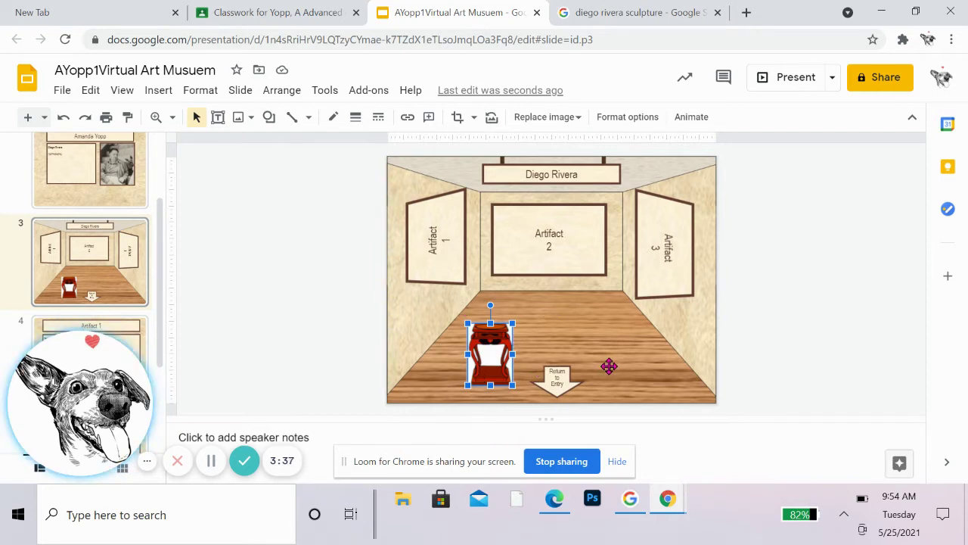
click(717, 344)
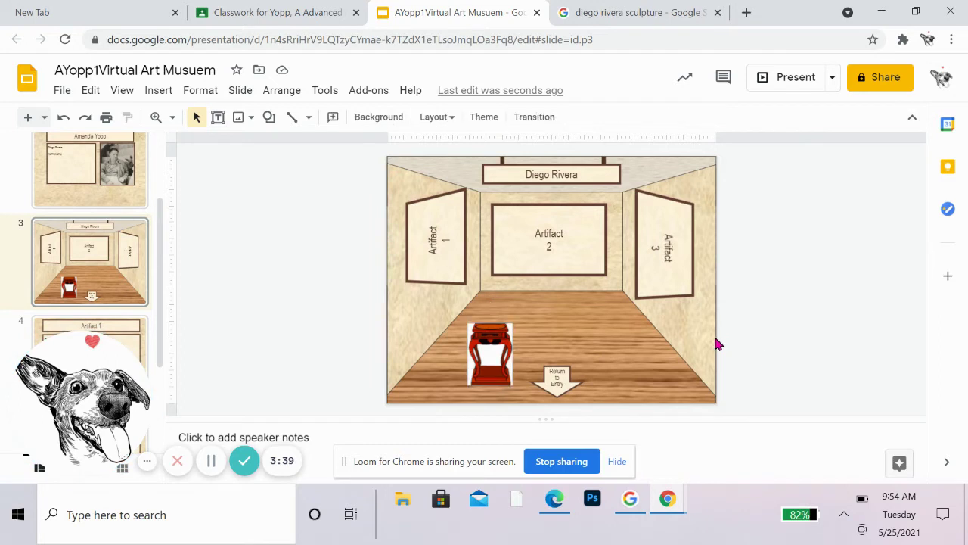
click(471, 342)
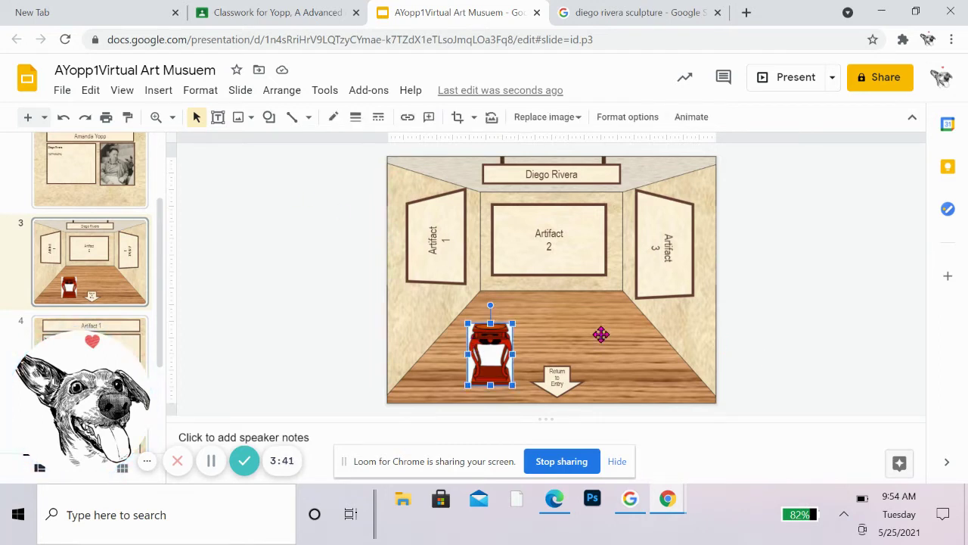
click(774, 303)
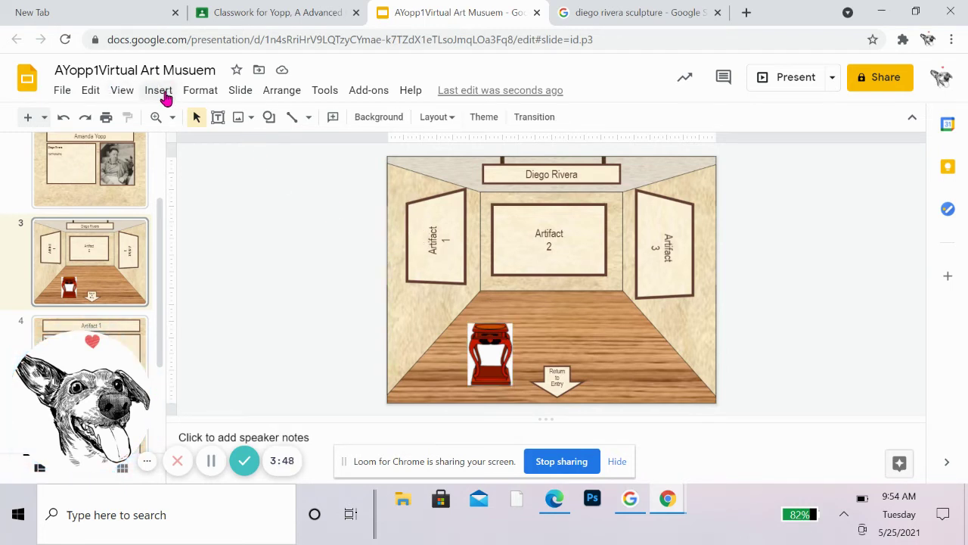
Step: Search web images for 'diego rivera flower' and insert the calla lily painting onto slide 3
click(162, 94)
mouse_move(173, 117)
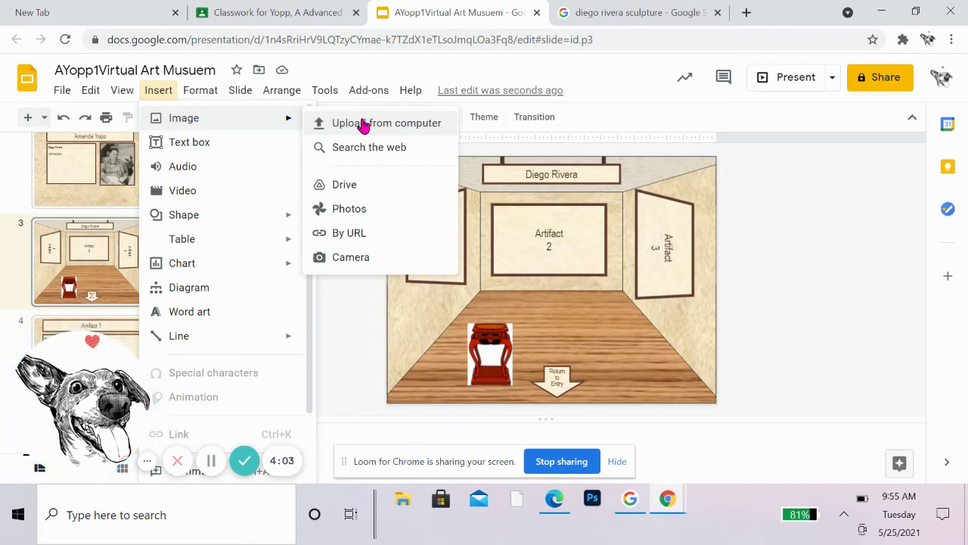
click(365, 146)
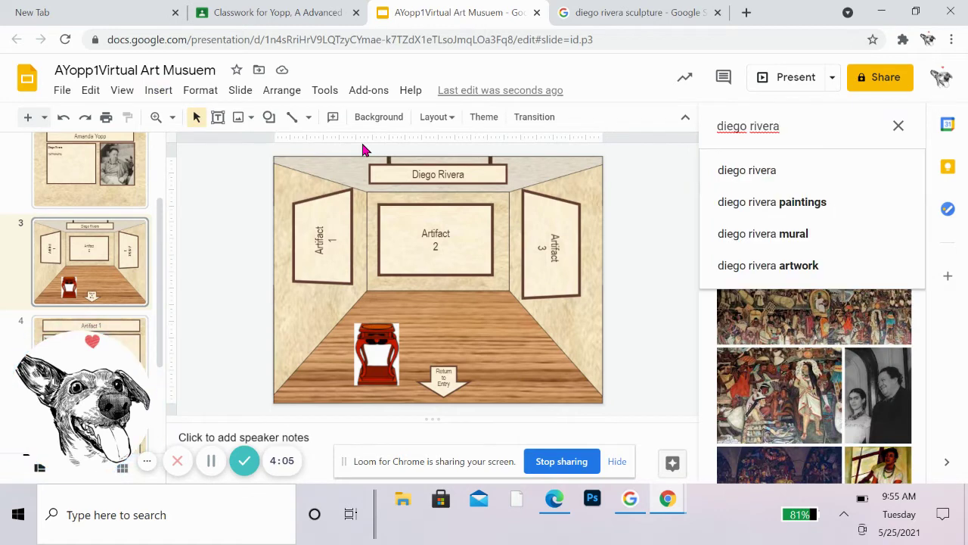
text(flow)
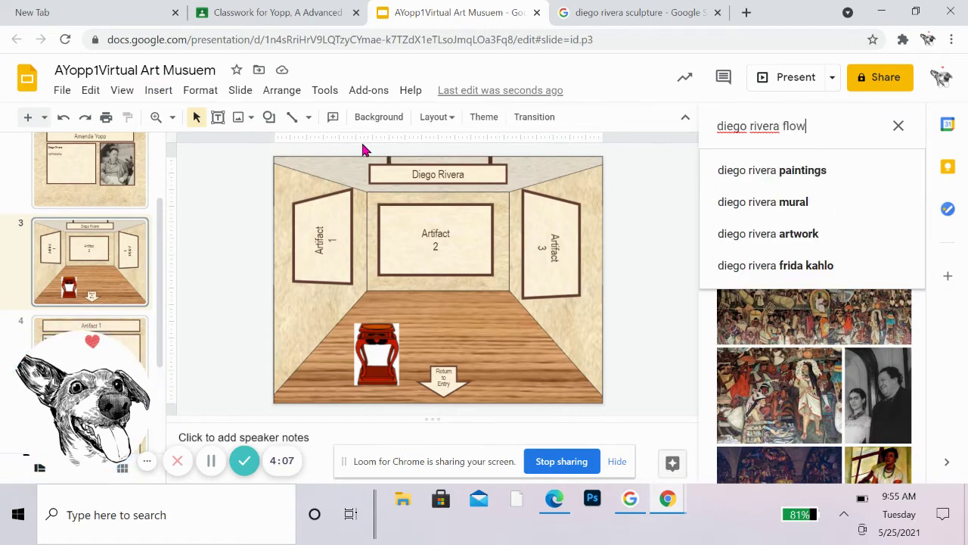
text(er)
key(Return)
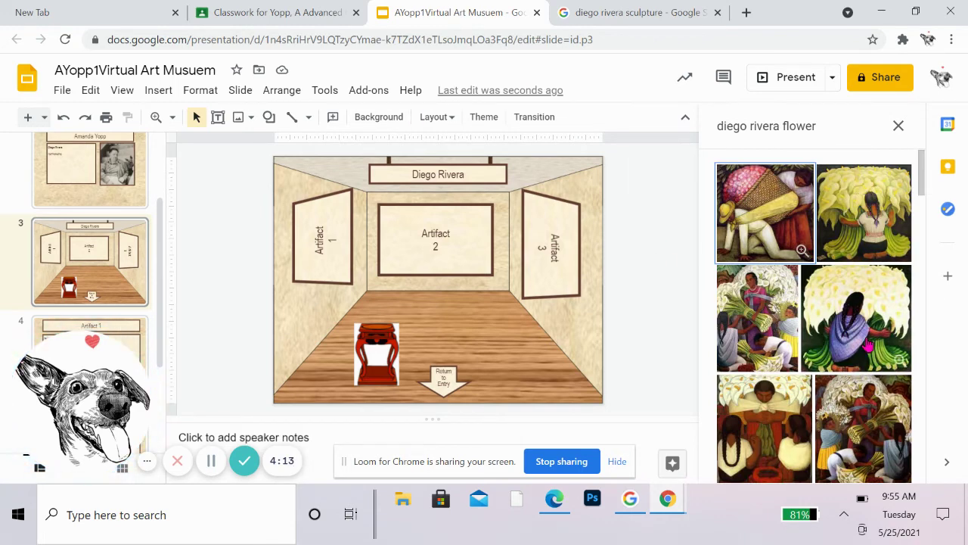
click(876, 227)
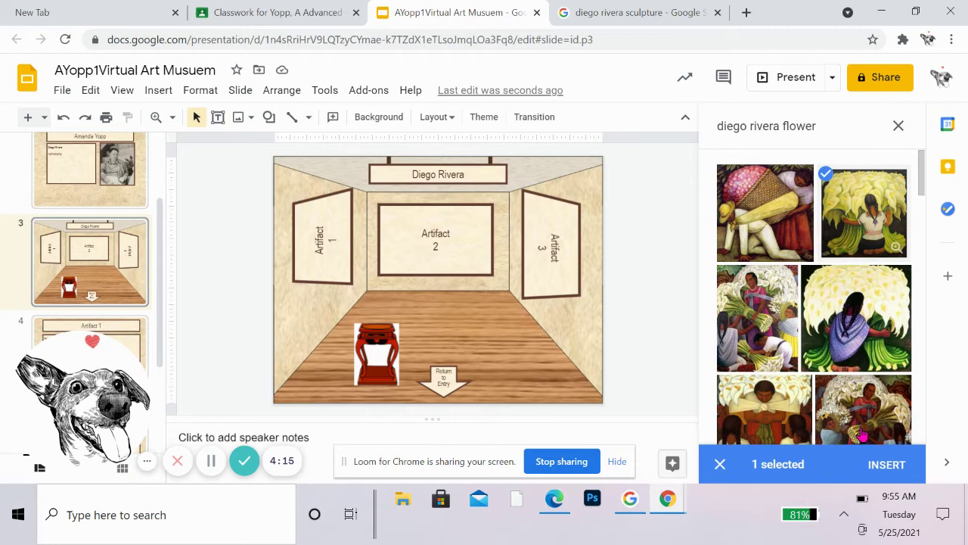
click(886, 465)
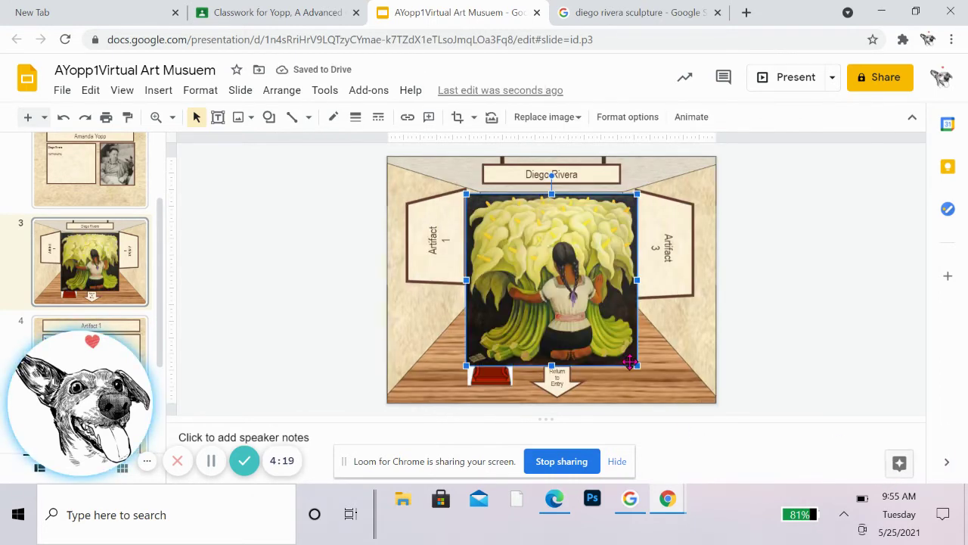
Step: Shrink the calla lily painting and delete the Artifact 1 frame on the left wall
drag(638, 368, 565, 295)
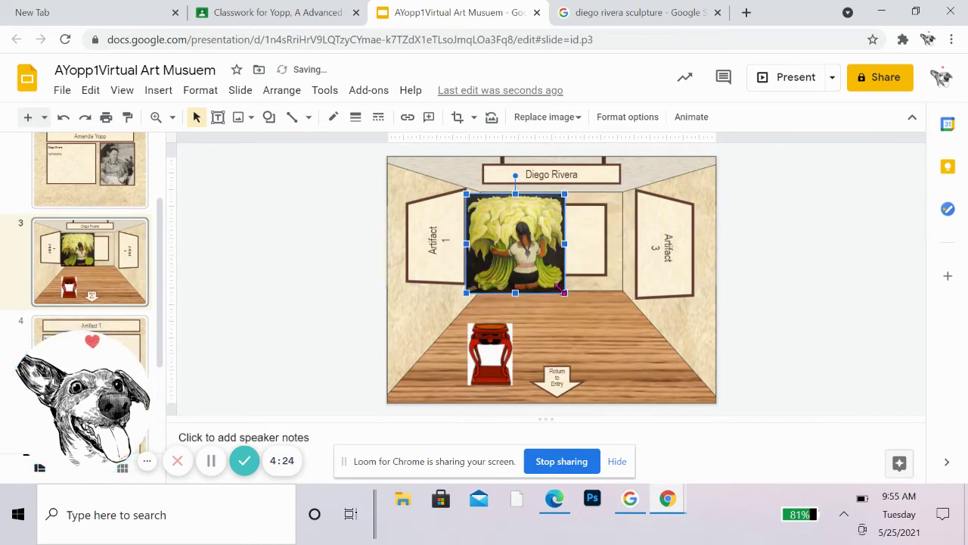
mouse_move(527, 261)
mouse_down()
mouse_move(457, 249)
mouse_move(484, 272)
mouse_up()
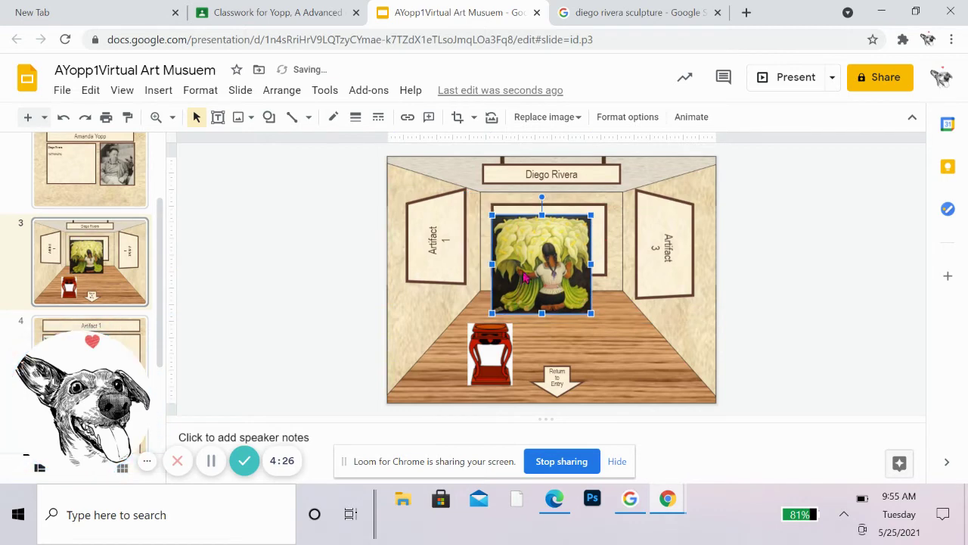
click(462, 241)
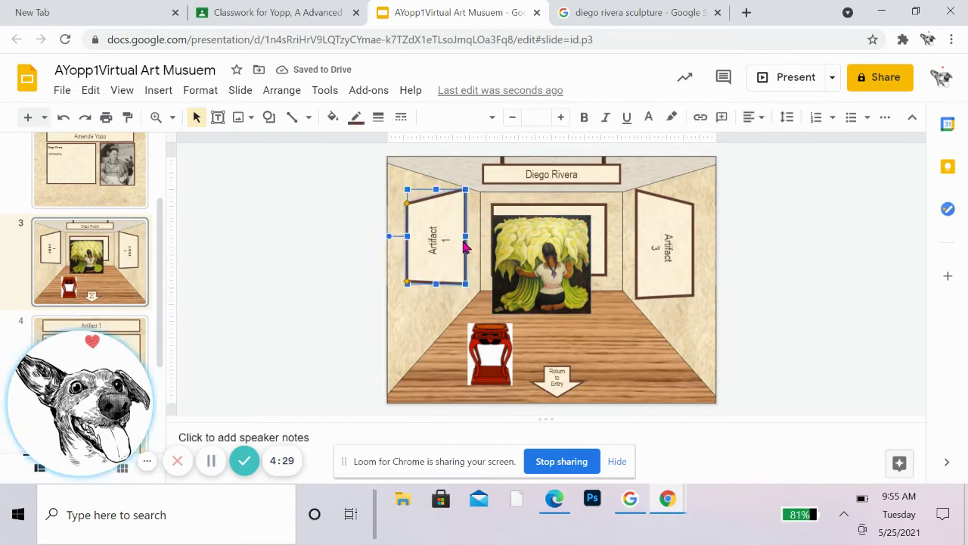
key(Delete)
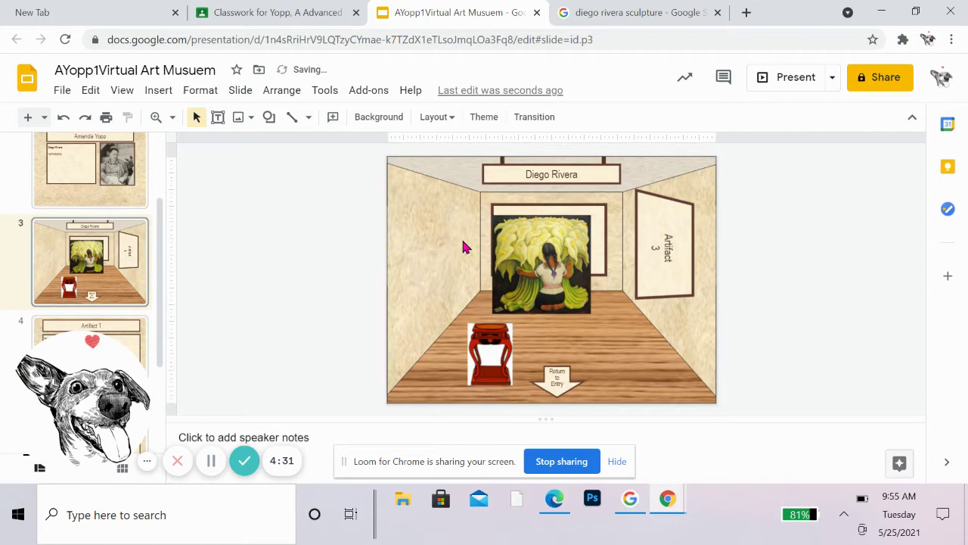
Step: Move the calla lily painting onto the left wall and resize it to fit there
click(528, 271)
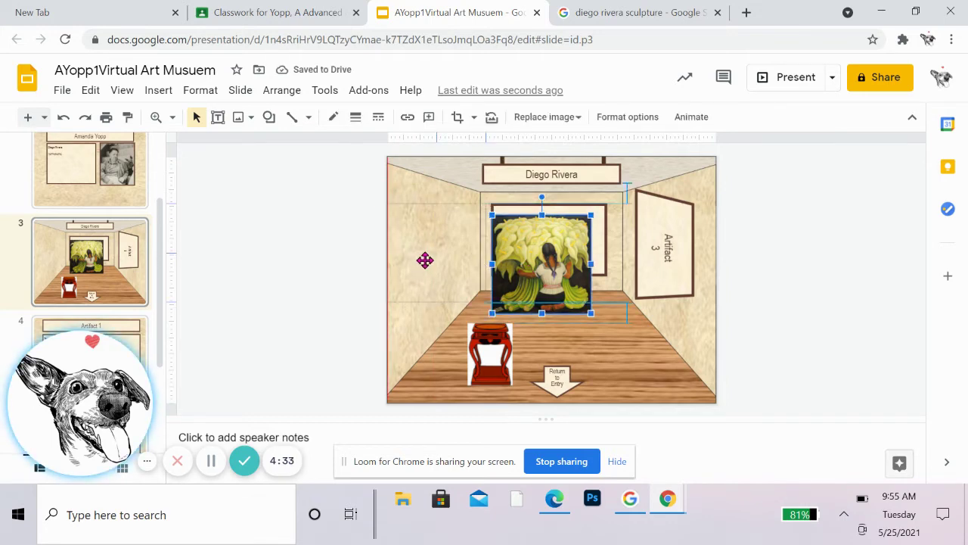
drag(528, 271, 425, 260)
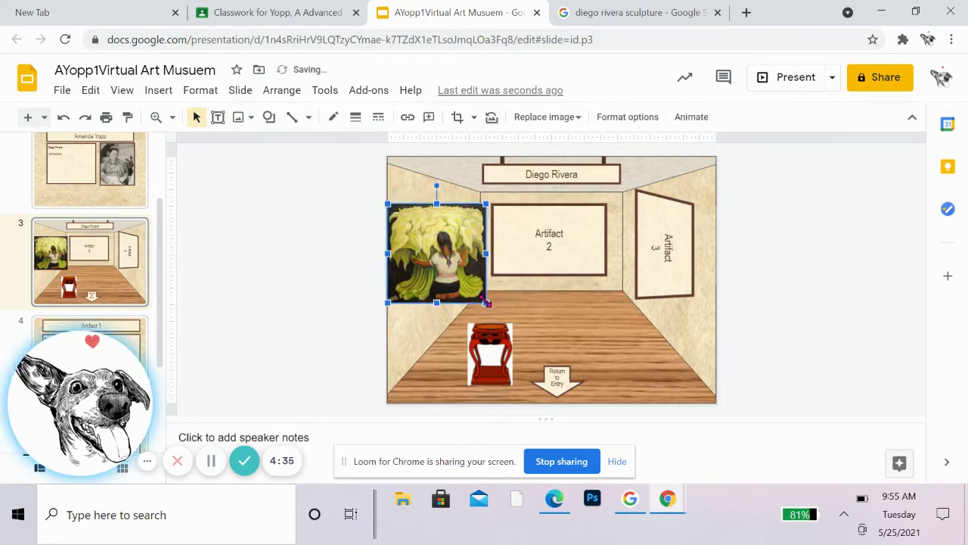
drag(485, 302, 463, 289)
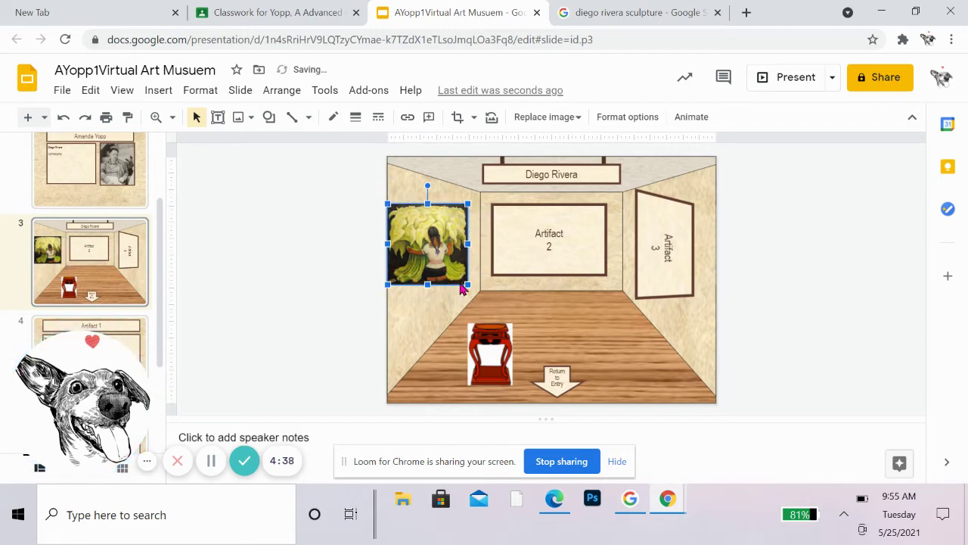
key(Right)
key(Left)
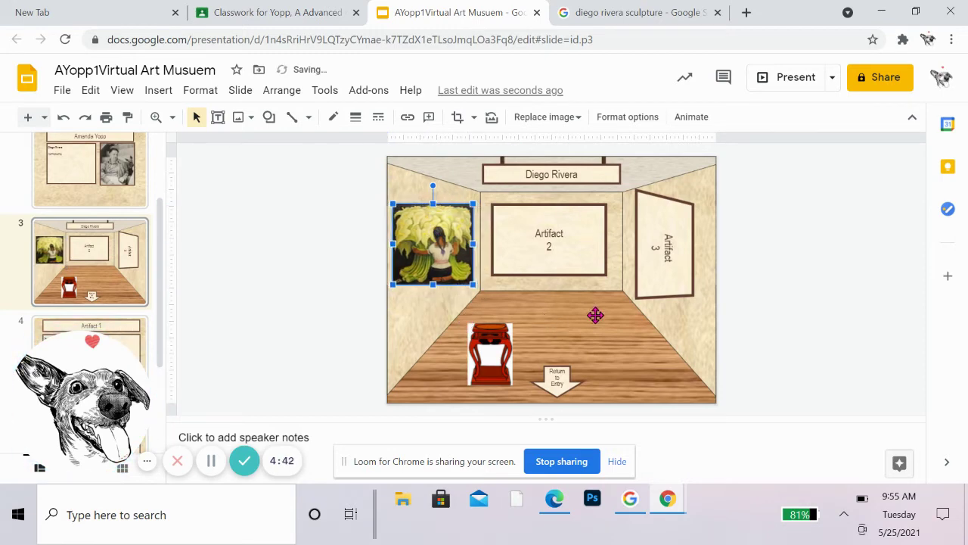
click(595, 316)
click(323, 292)
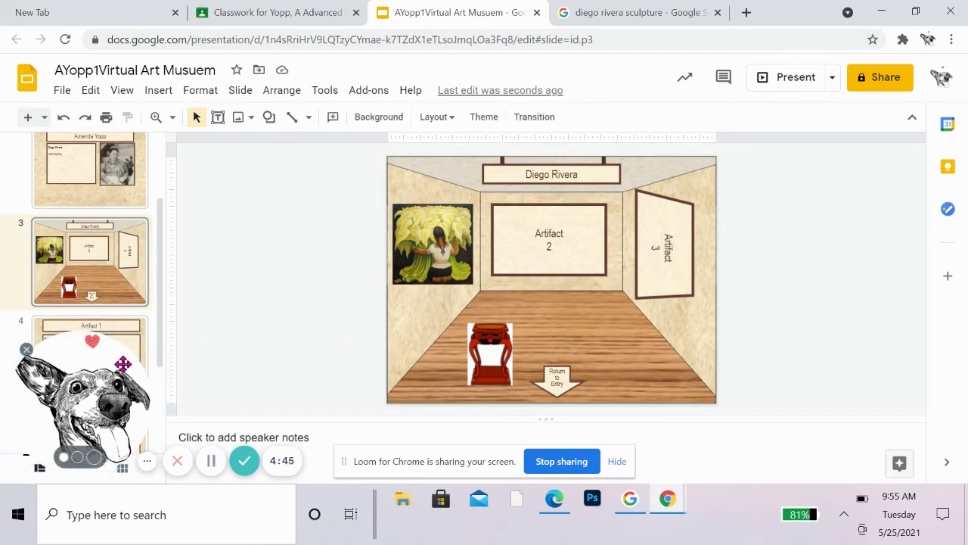
mouse_move(132, 339)
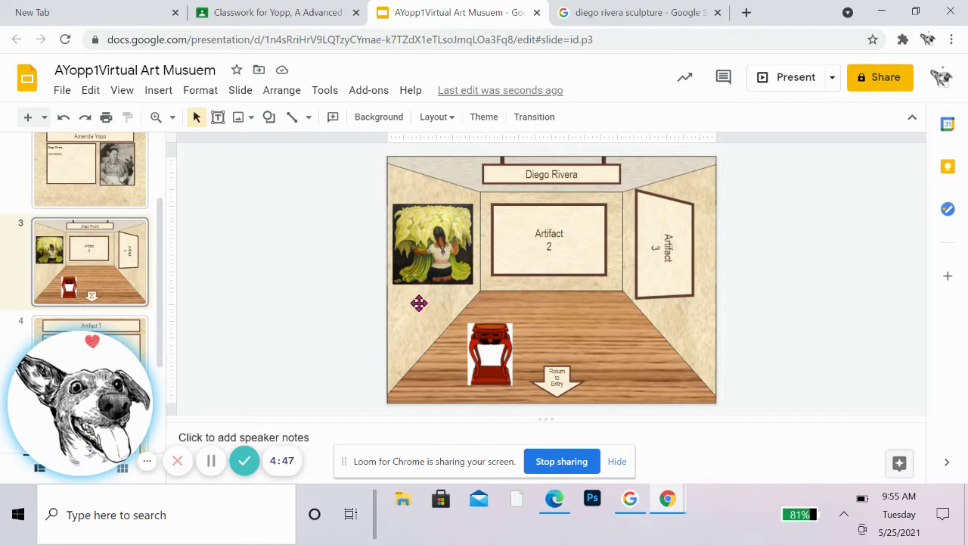
scroll(75, 295, down, 1)
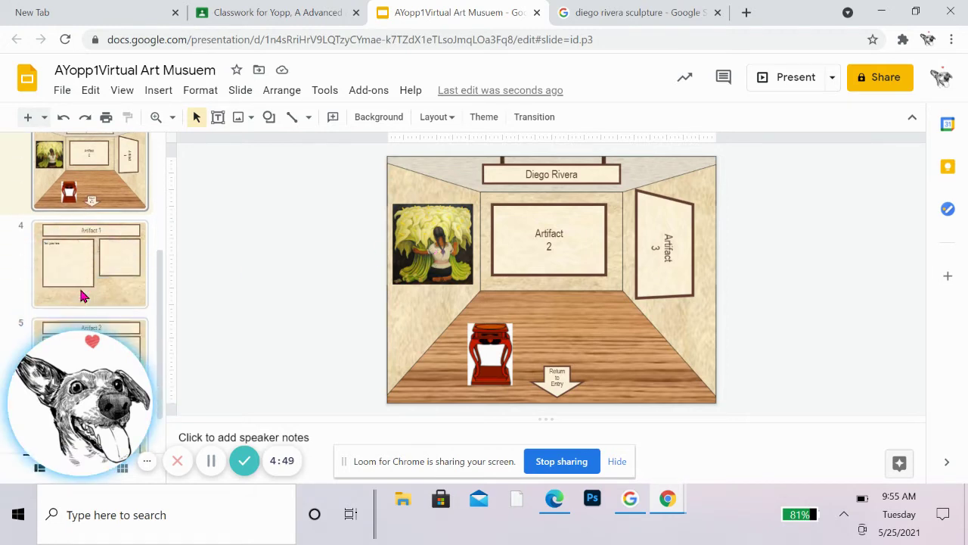
Step: Replace the slide 4 title with 'Flower Seller'
click(90, 260)
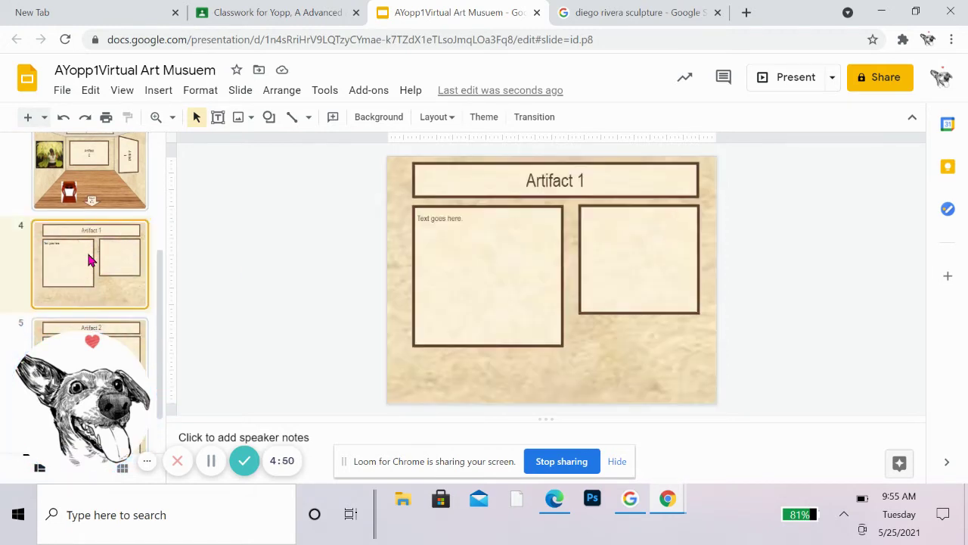
click(584, 181)
drag(584, 181, 492, 176)
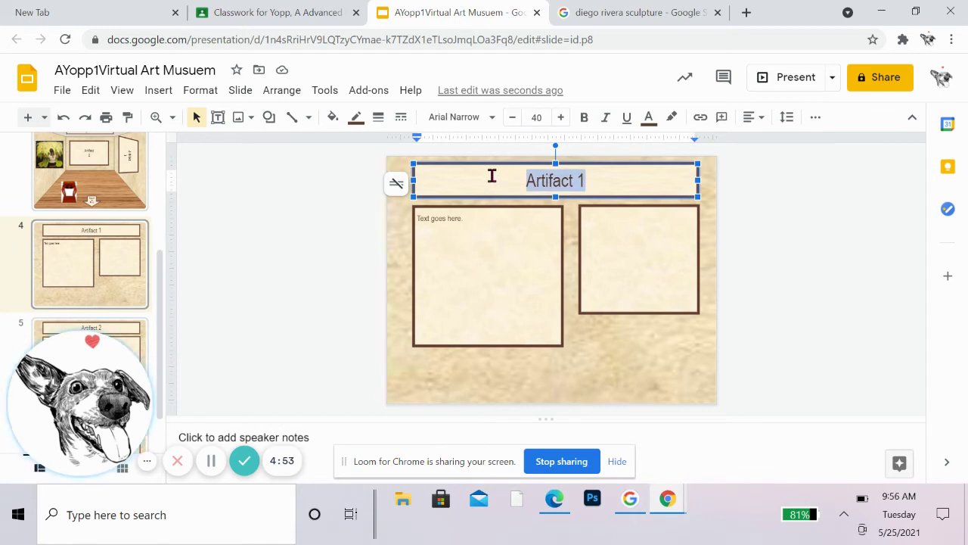
text(Flowe)
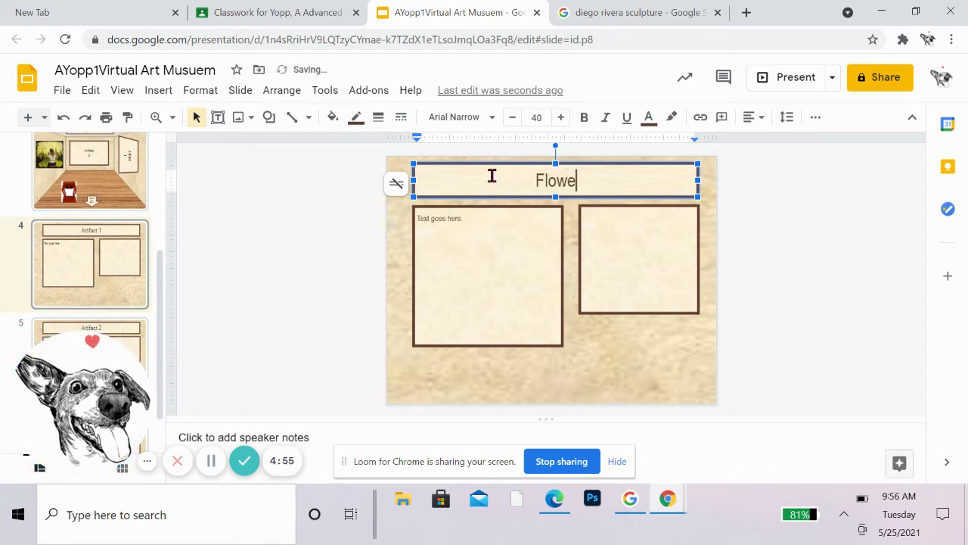
text(r Seller)
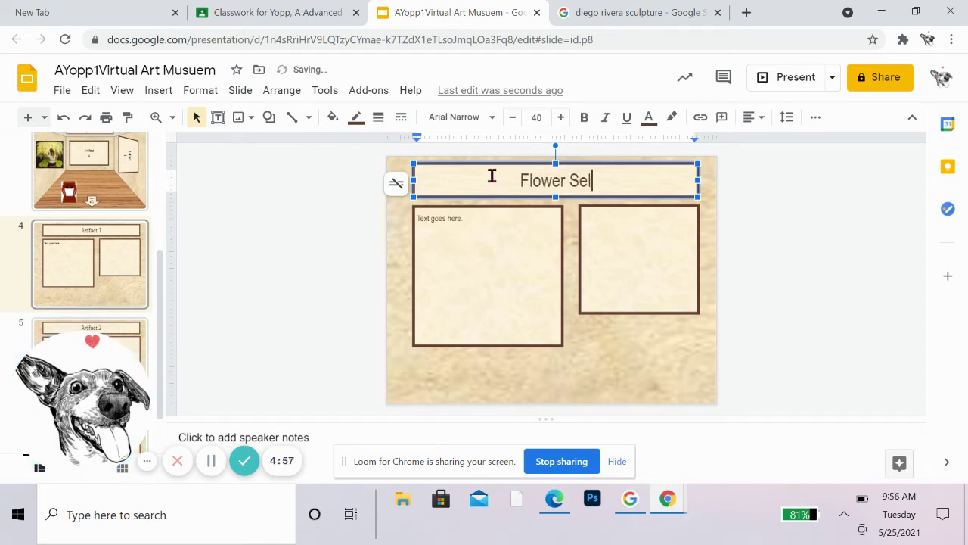
click(707, 363)
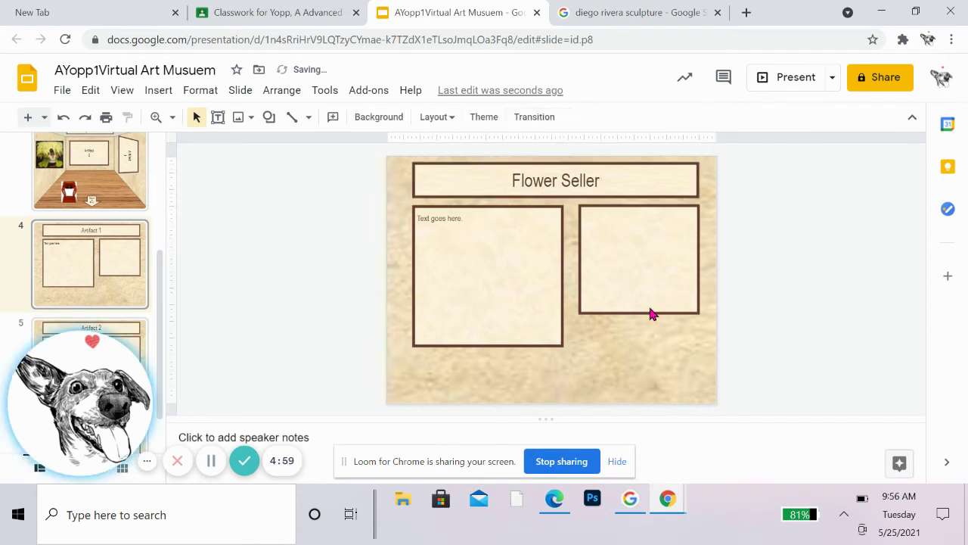
Step: Insert Diego Rivera's calla lily painting from a web image search and resize it into the right-hand box
click(652, 313)
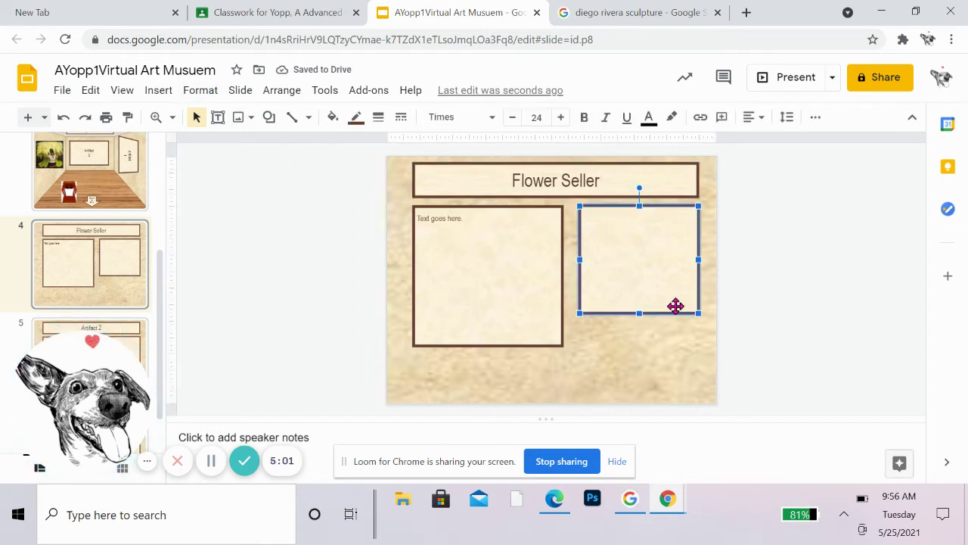
click(168, 94)
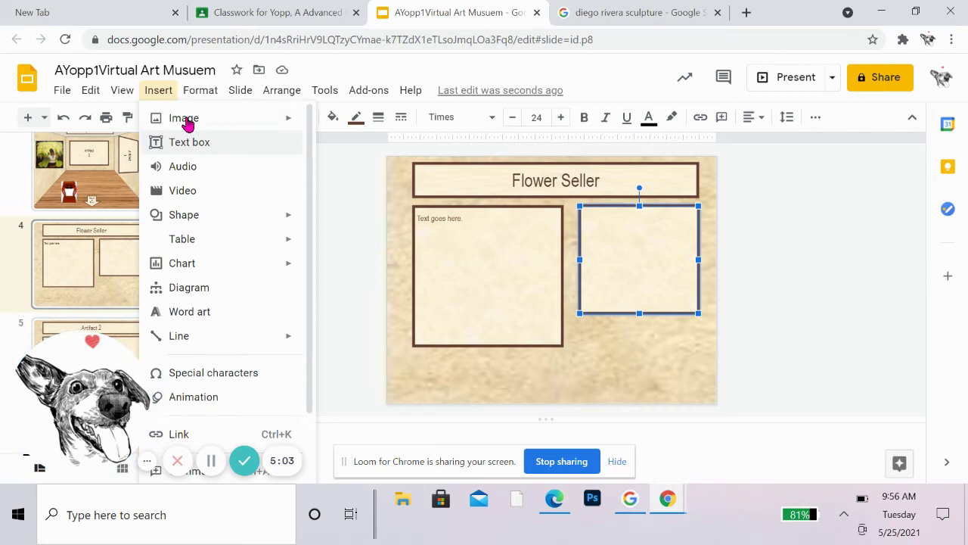
mouse_move(190, 96)
mouse_move(143, 96)
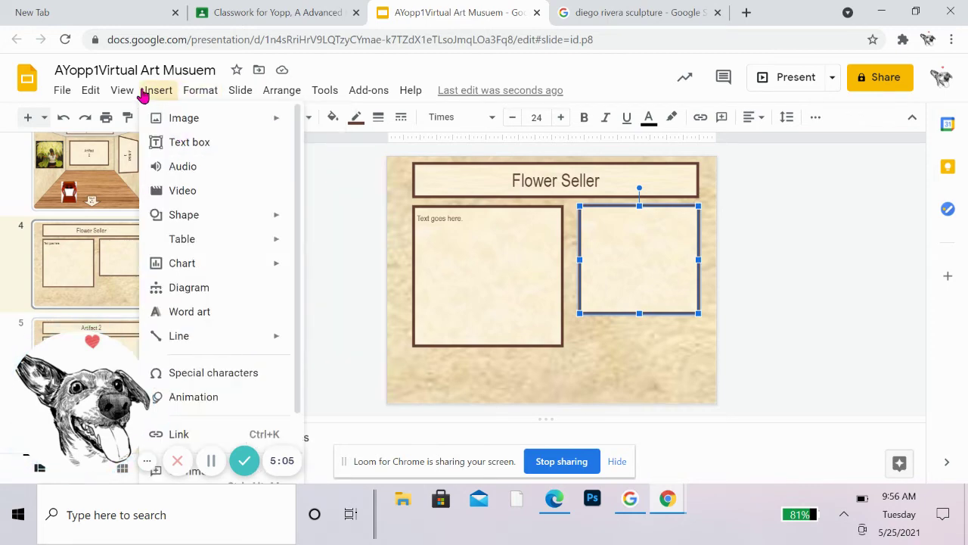
mouse_move(259, 129)
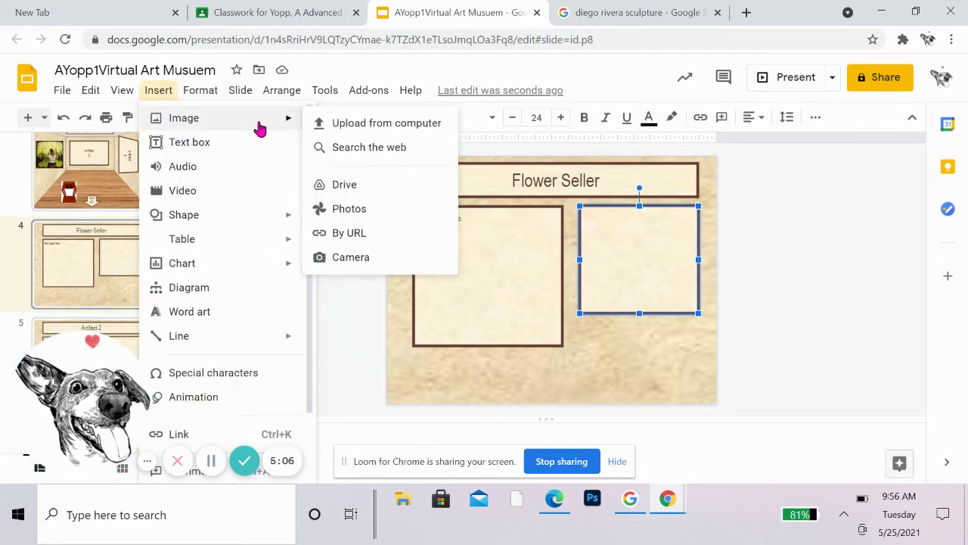
click(353, 157)
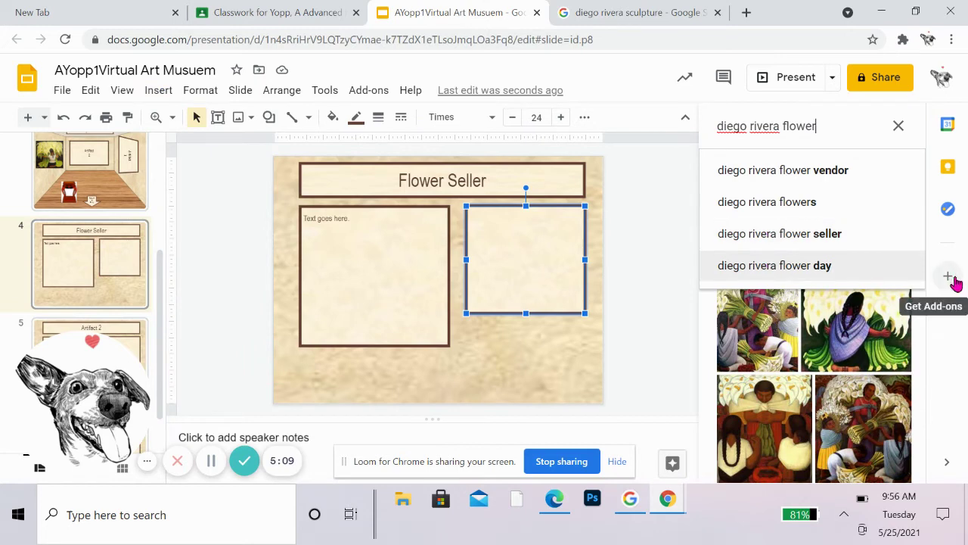
scroll(923, 324, down, 4)
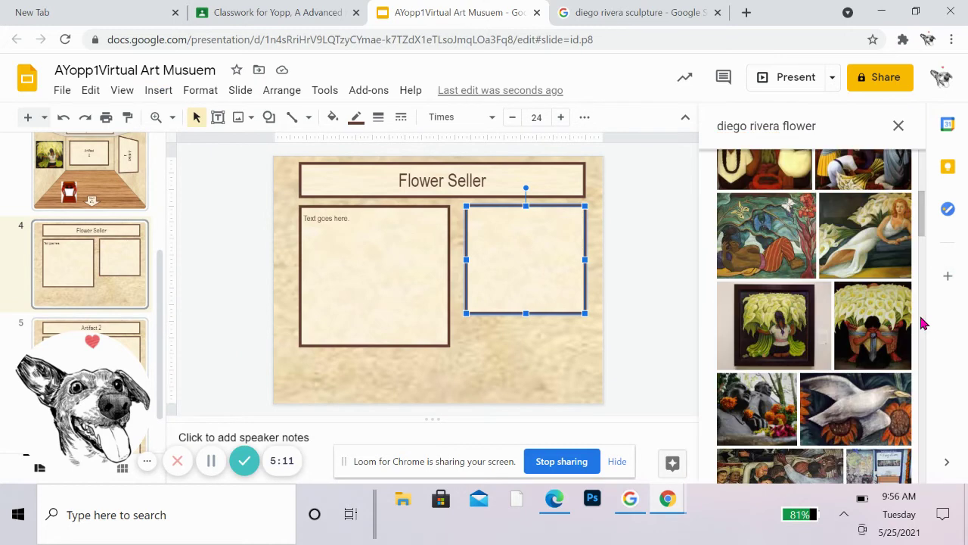
scroll(923, 323, up, 5)
click(868, 189)
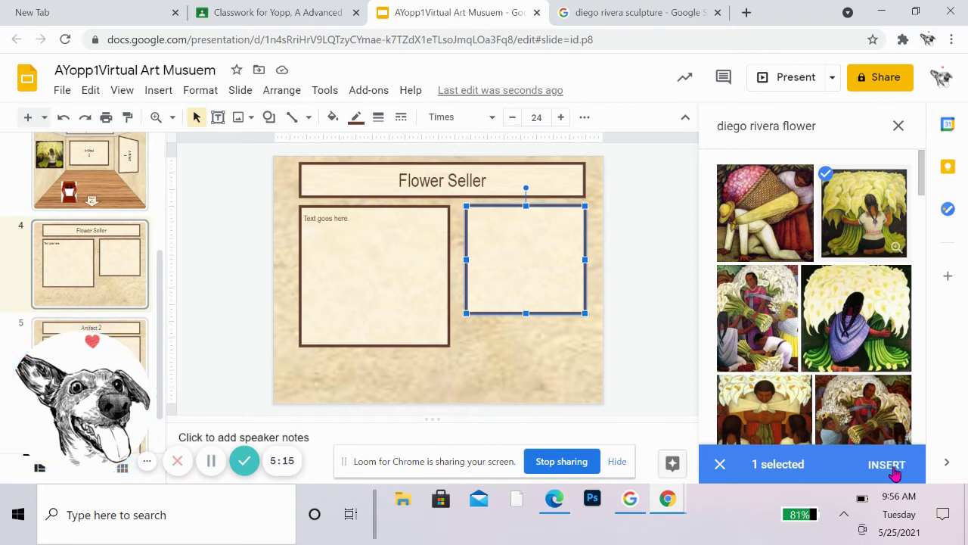
click(886, 465)
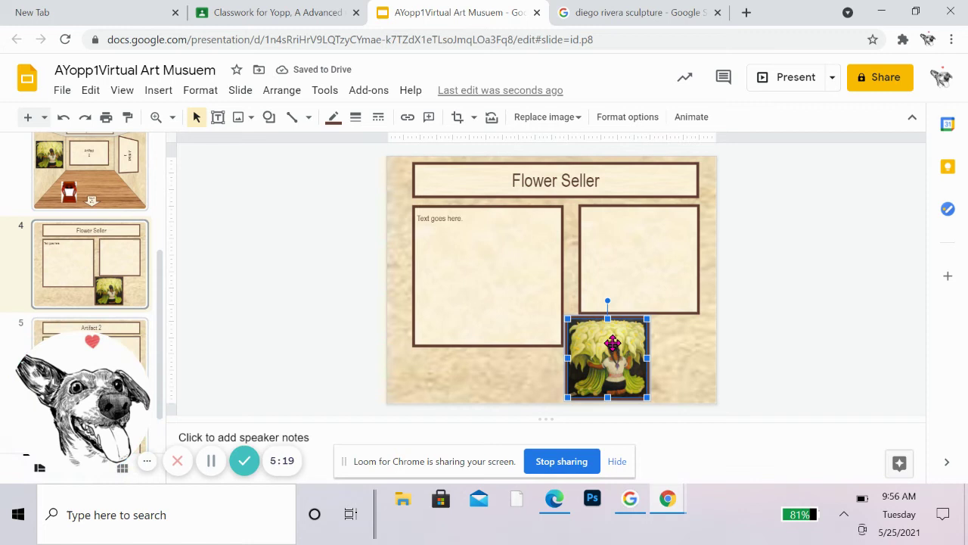
mouse_move(608, 345)
mouse_down()
mouse_move(621, 213)
mouse_move(622, 225)
mouse_up()
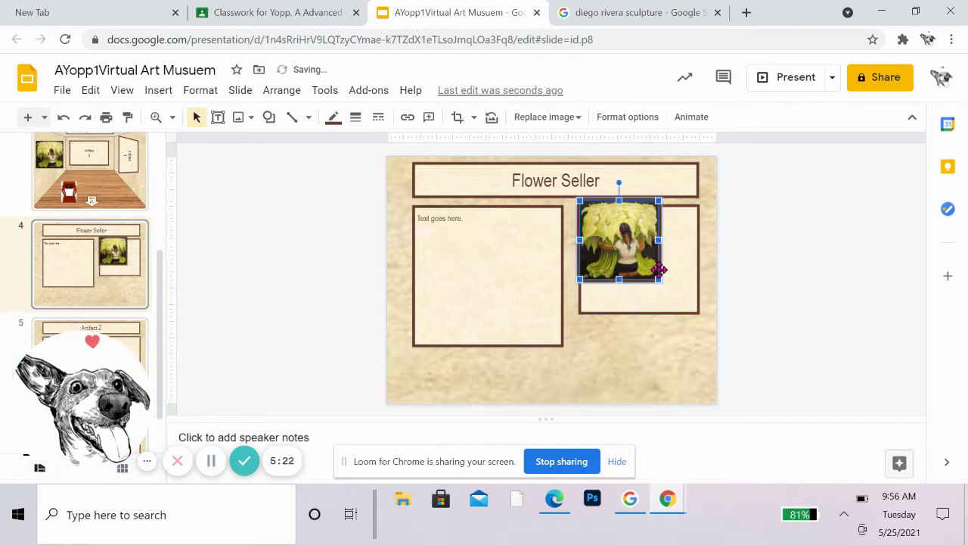
drag(658, 280, 698, 316)
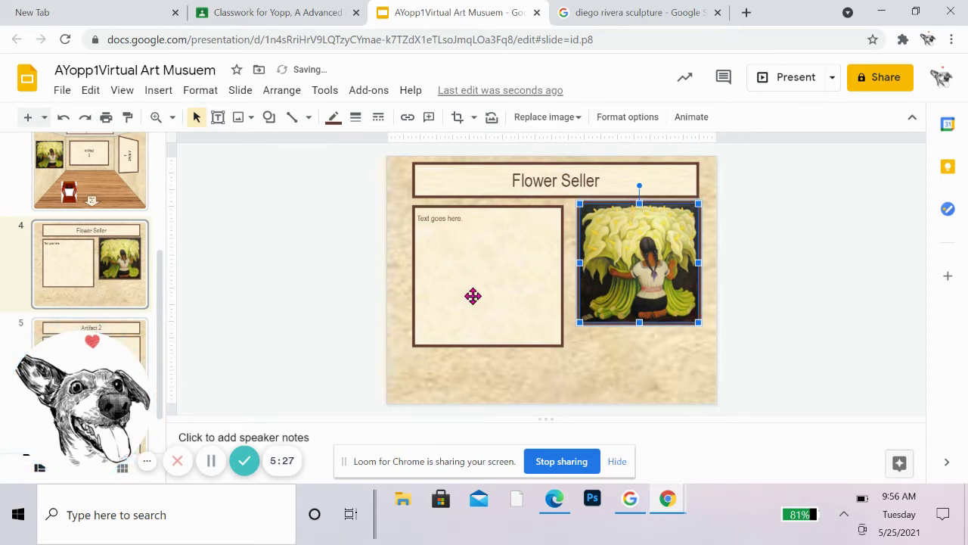
click(469, 271)
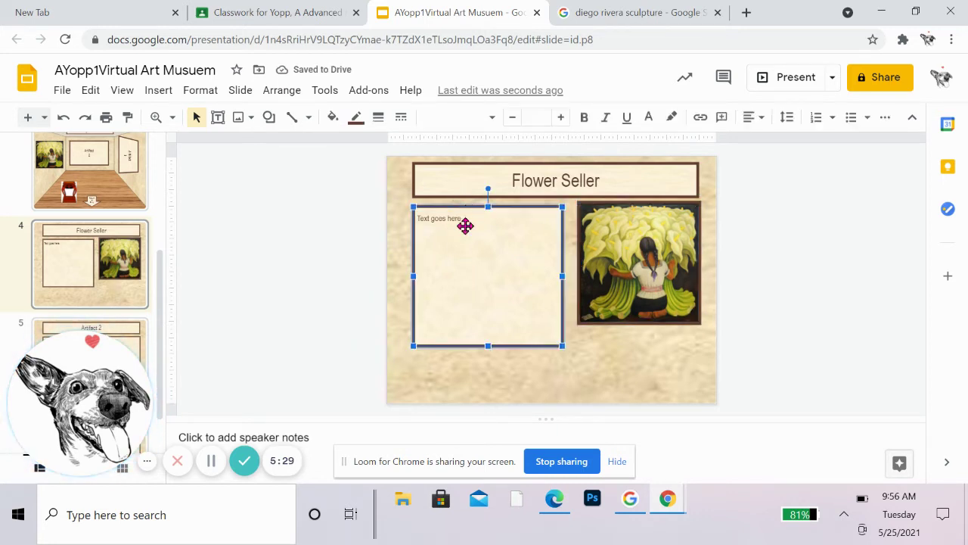
click(433, 217)
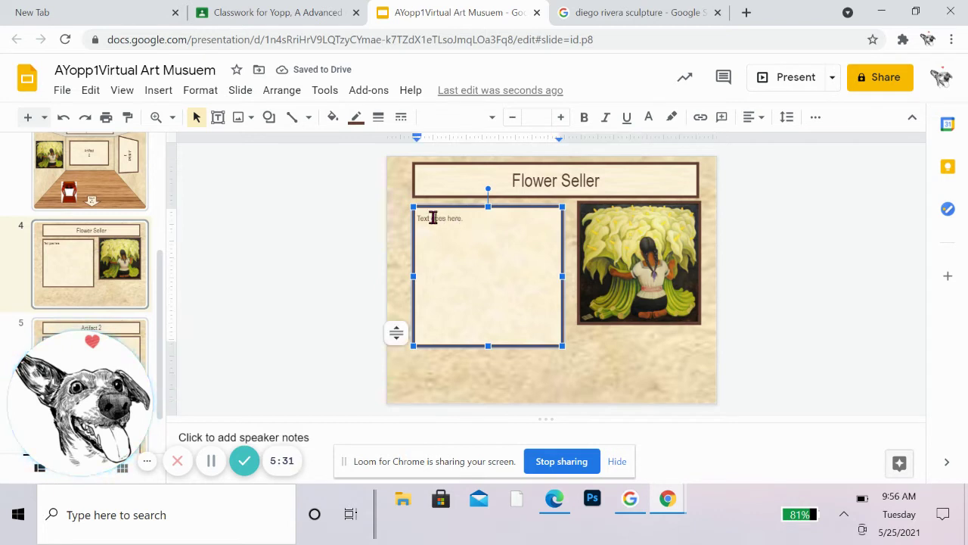
drag(458, 220, 410, 220)
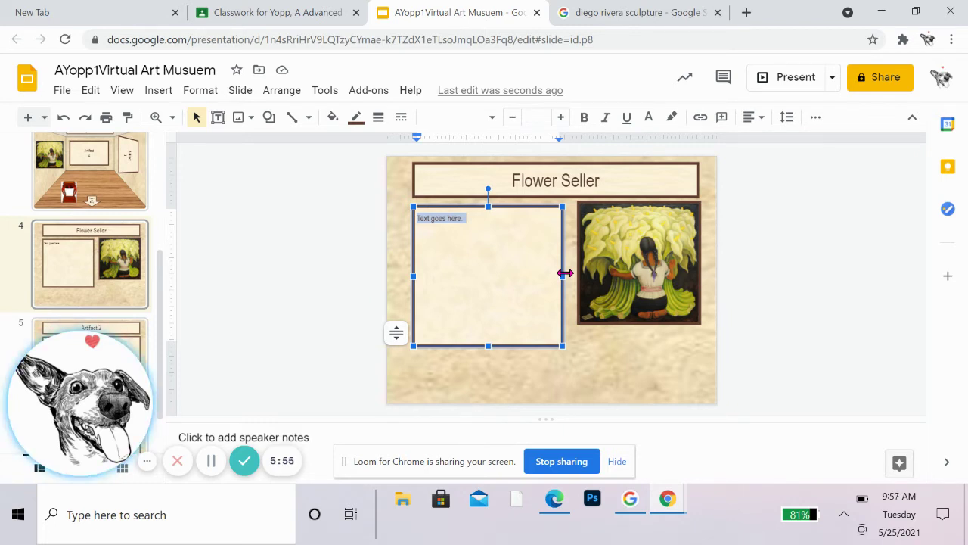
click(628, 307)
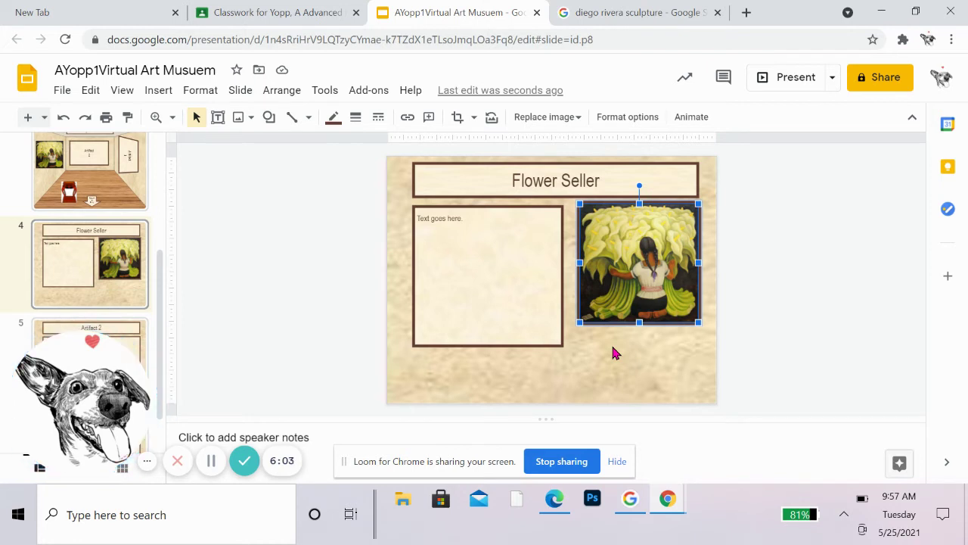
click(458, 303)
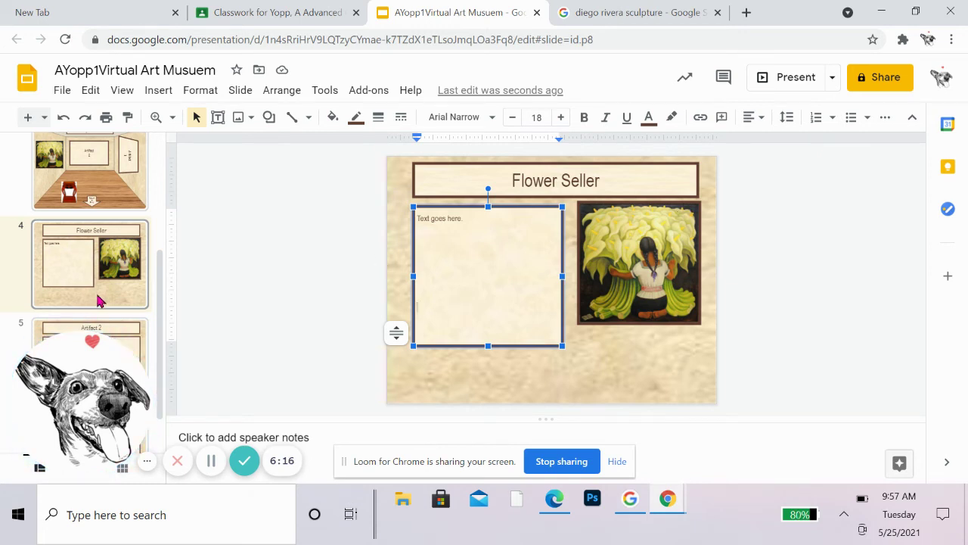
scroll(98, 301, down, 1)
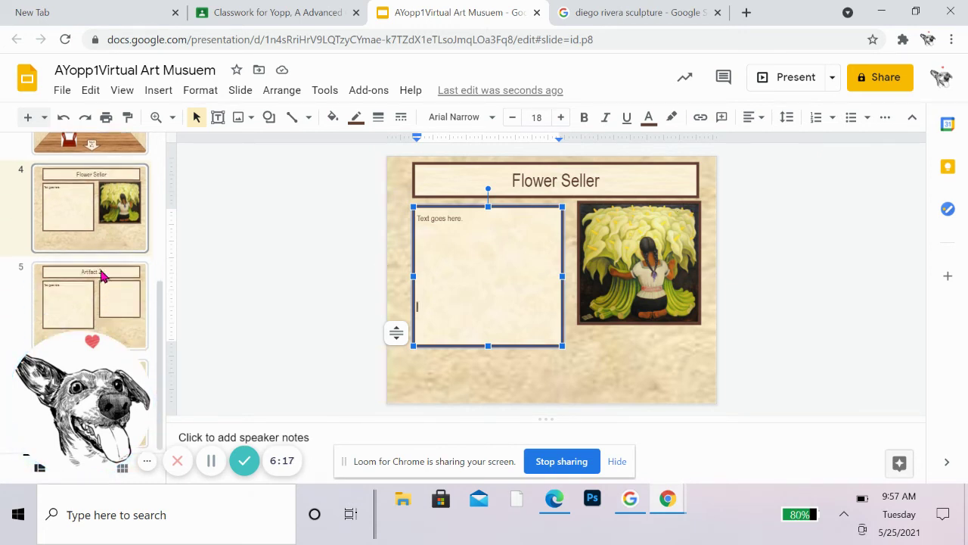
scroll(102, 276, up, 2)
Step: Delete the calla lily painting and the Artifact 2 and Artifact 3 frames from slide 3
click(105, 217)
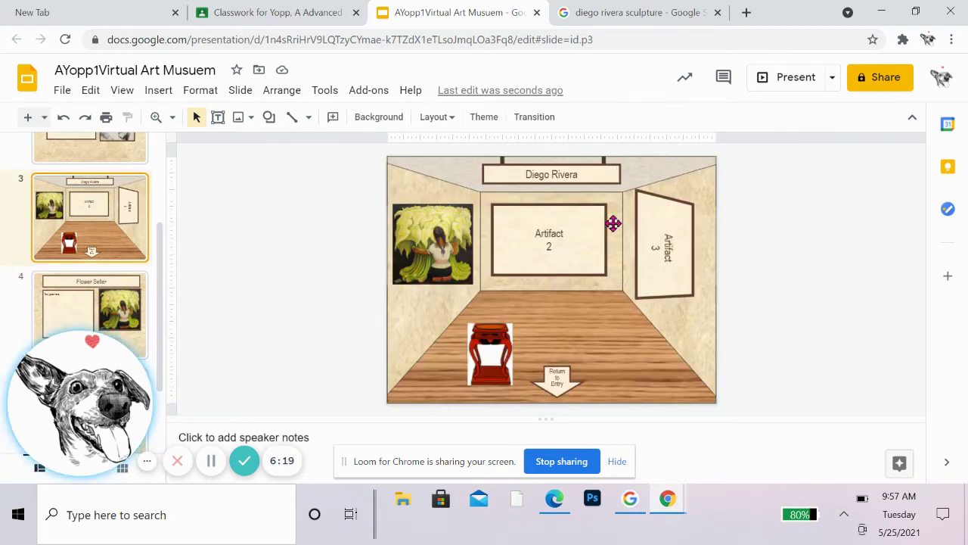
click(523, 243)
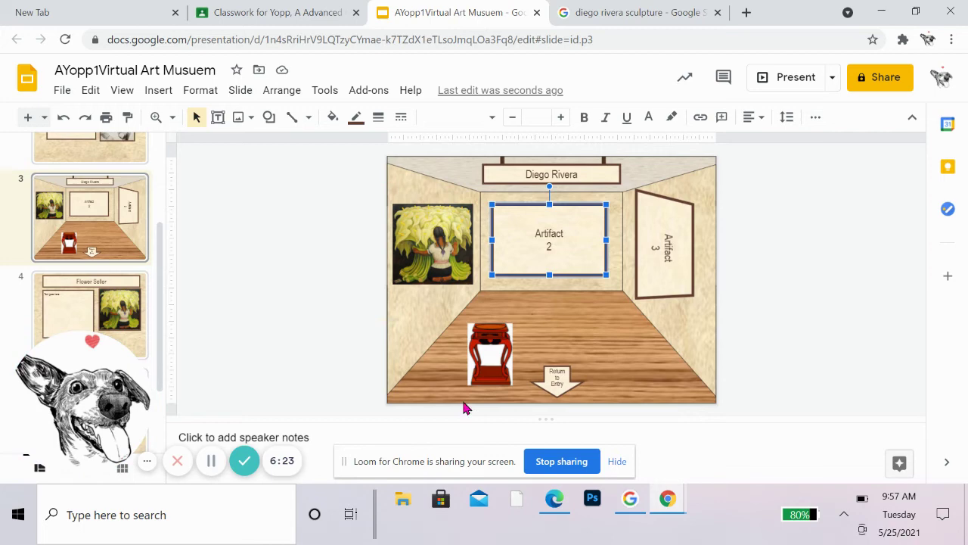
click(484, 353)
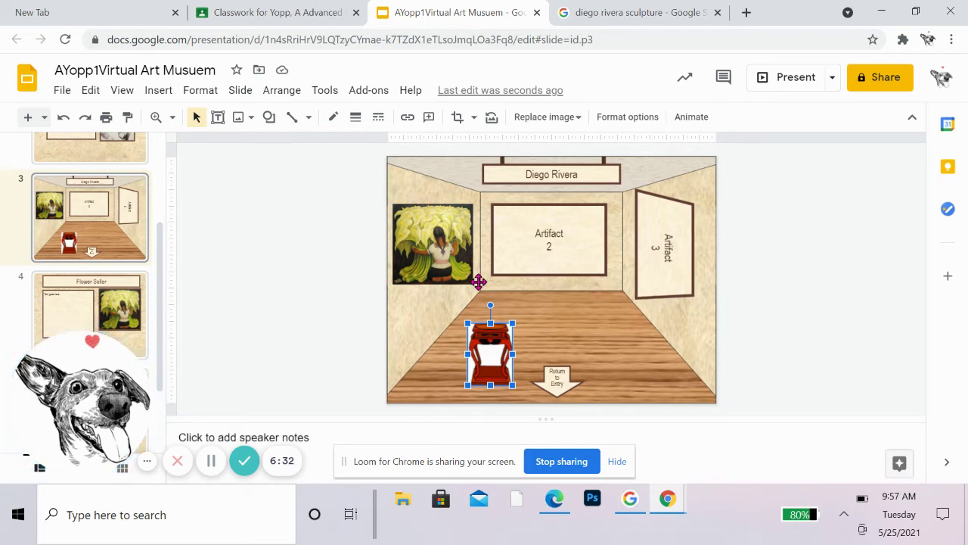
click(429, 275)
key(Delete)
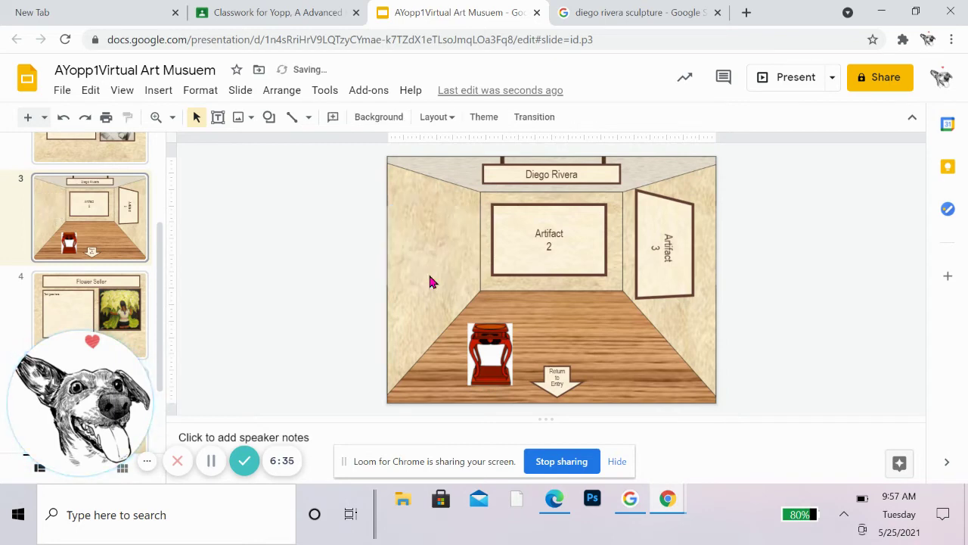
click(538, 271)
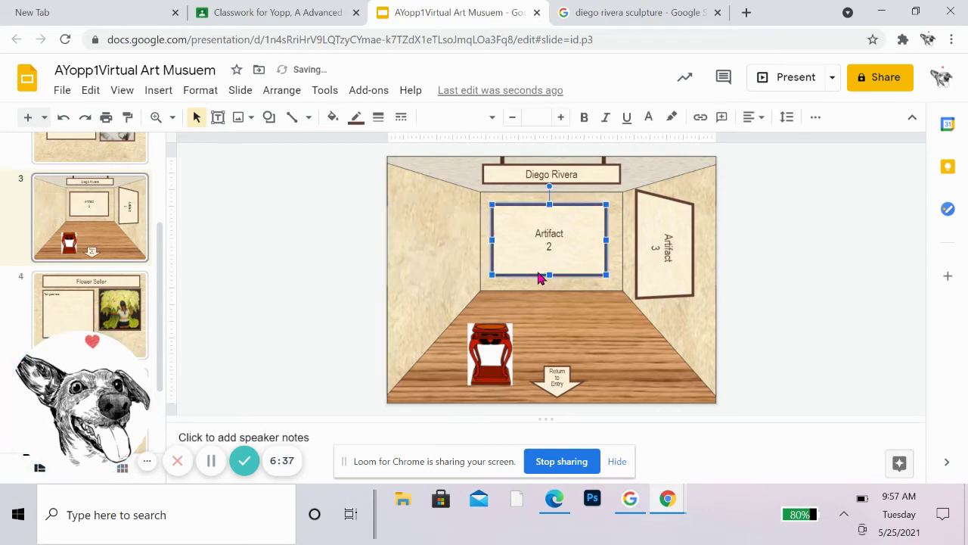
key(Delete)
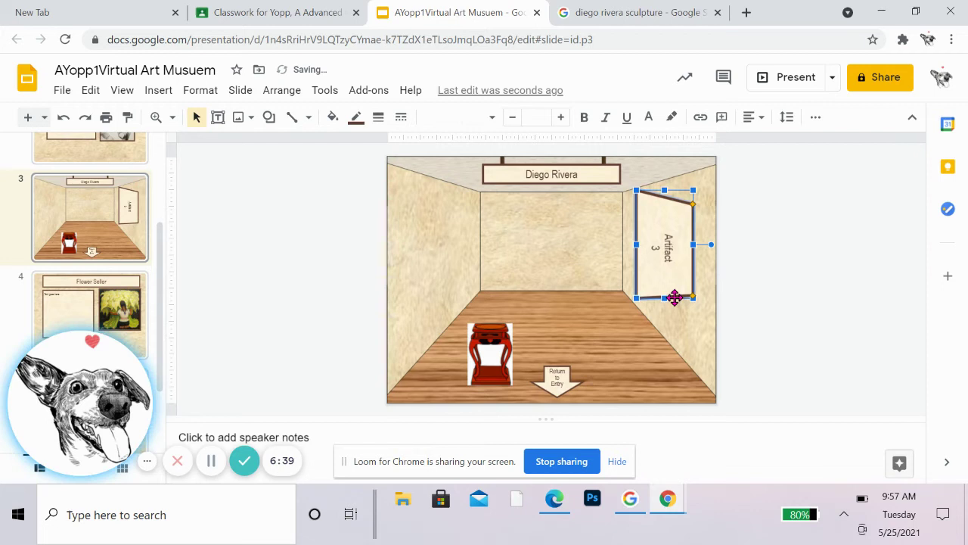
key(Delete)
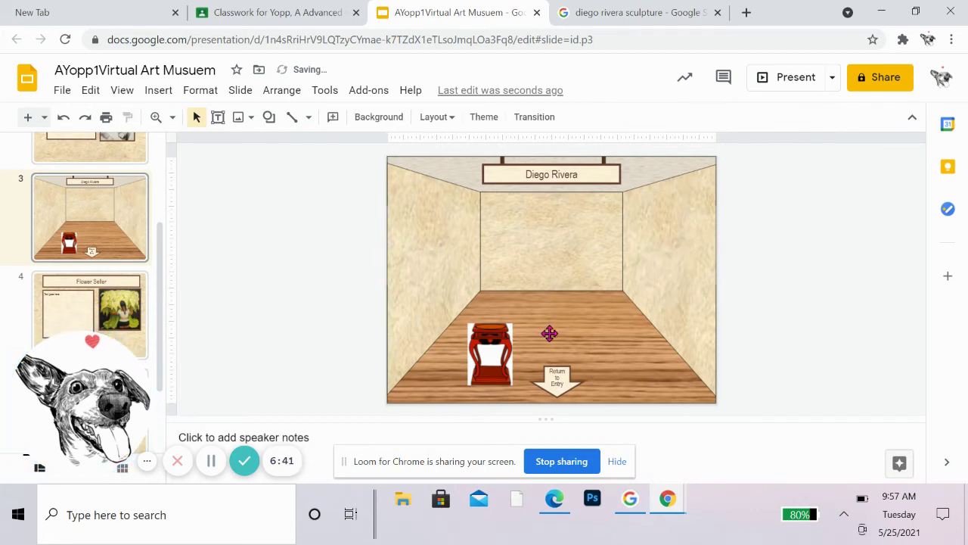
click(491, 360)
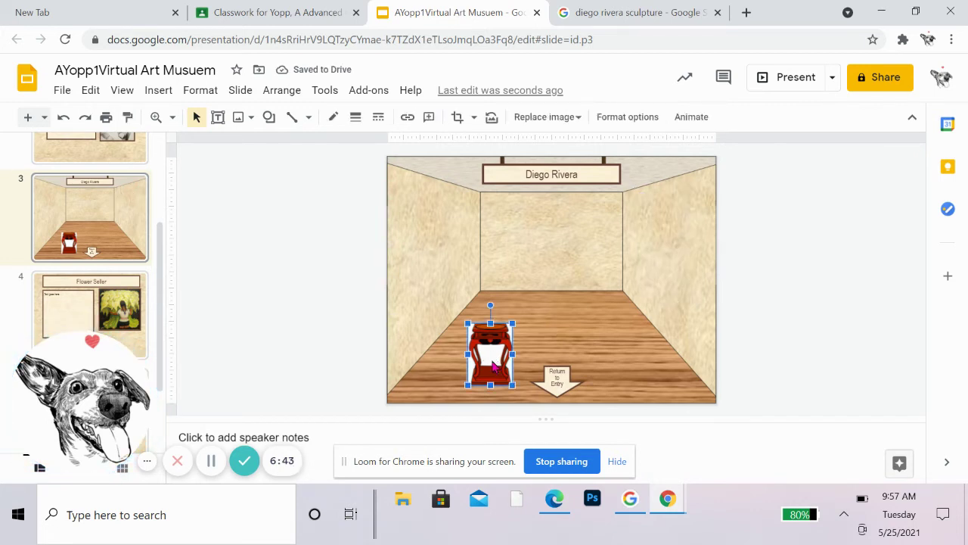
Step: Copy the red pedestal image with Edit > Copy
click(123, 90)
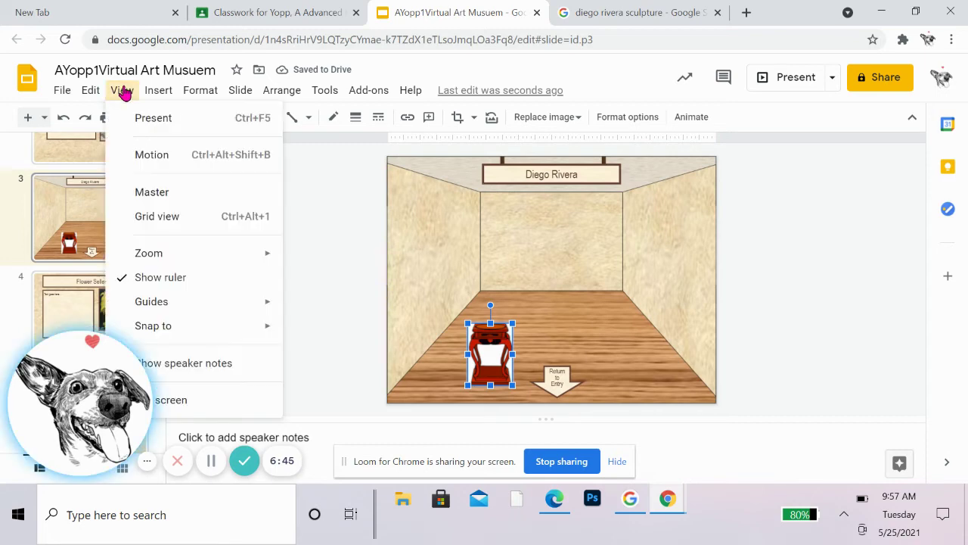
mouse_move(91, 91)
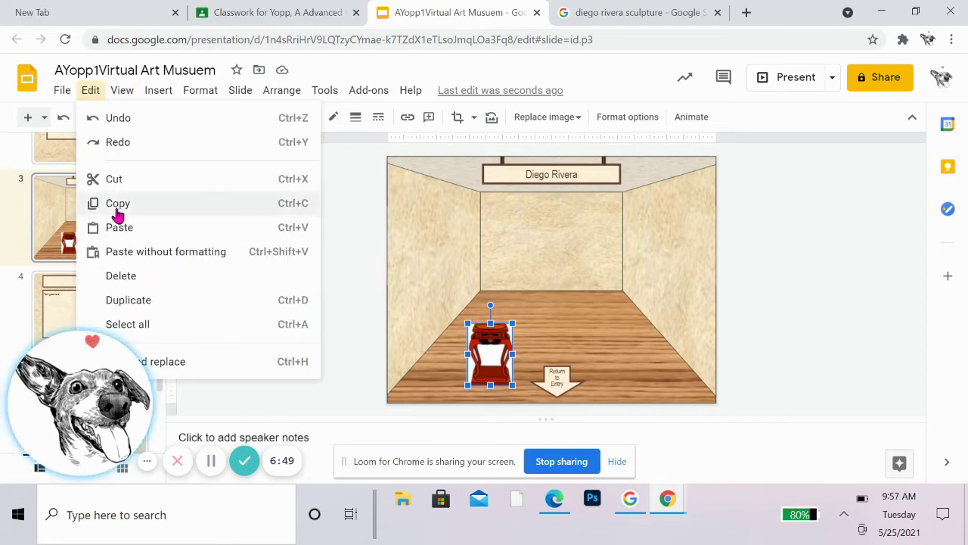
click(118, 204)
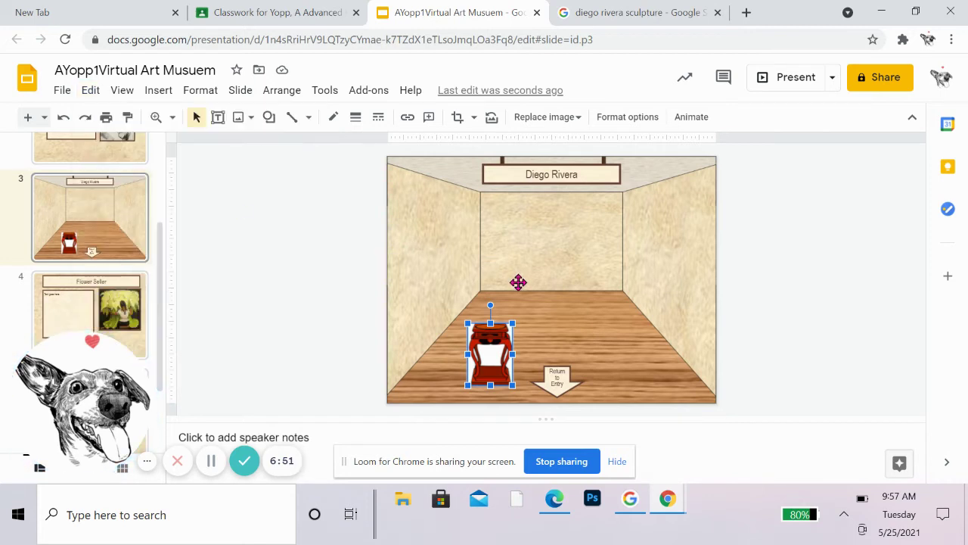
click(777, 312)
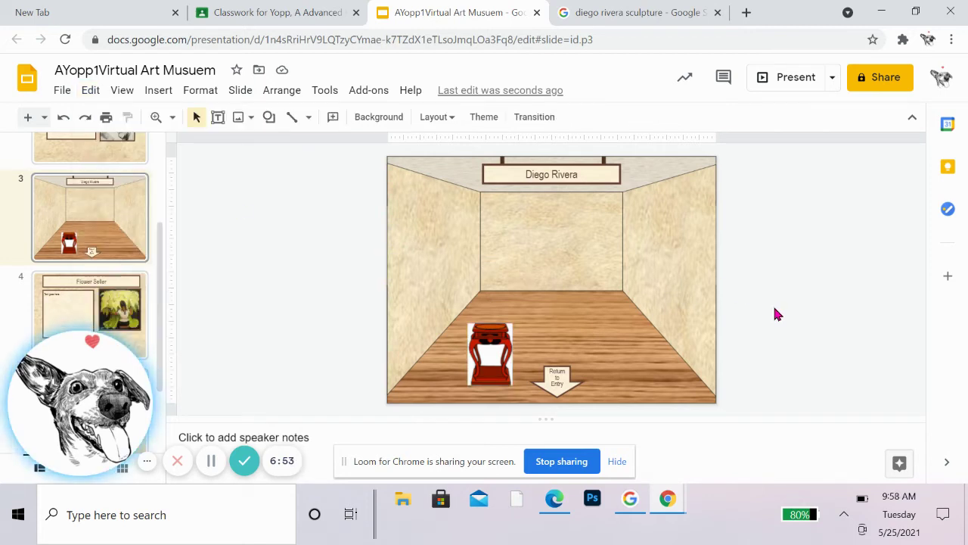
click(557, 299)
click(400, 232)
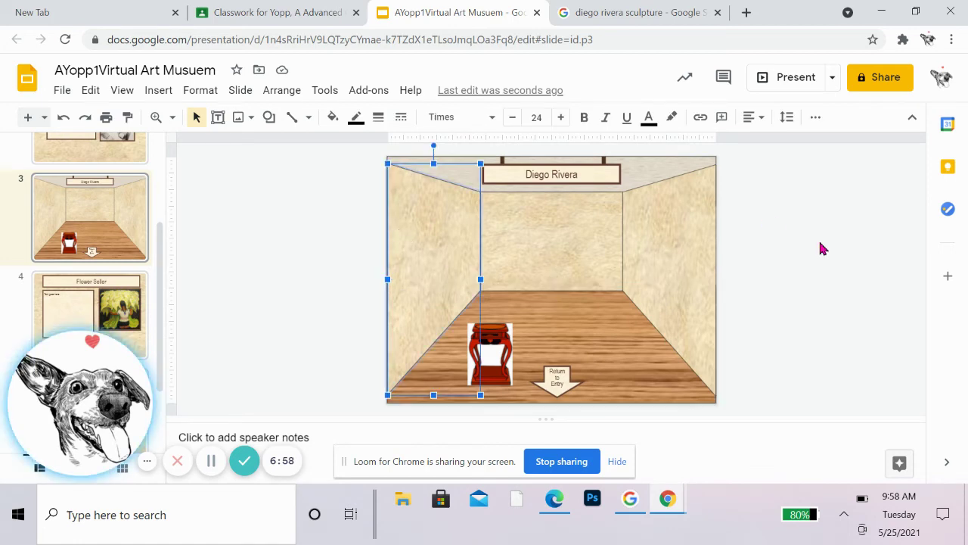
click(788, 278)
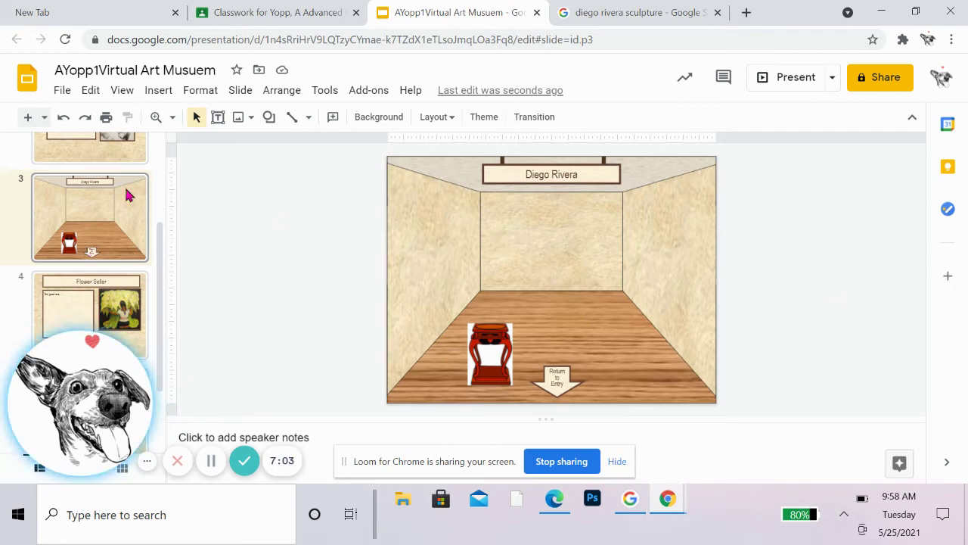
Step: Paste a second pedestal and place one on each side of the floor
click(90, 91)
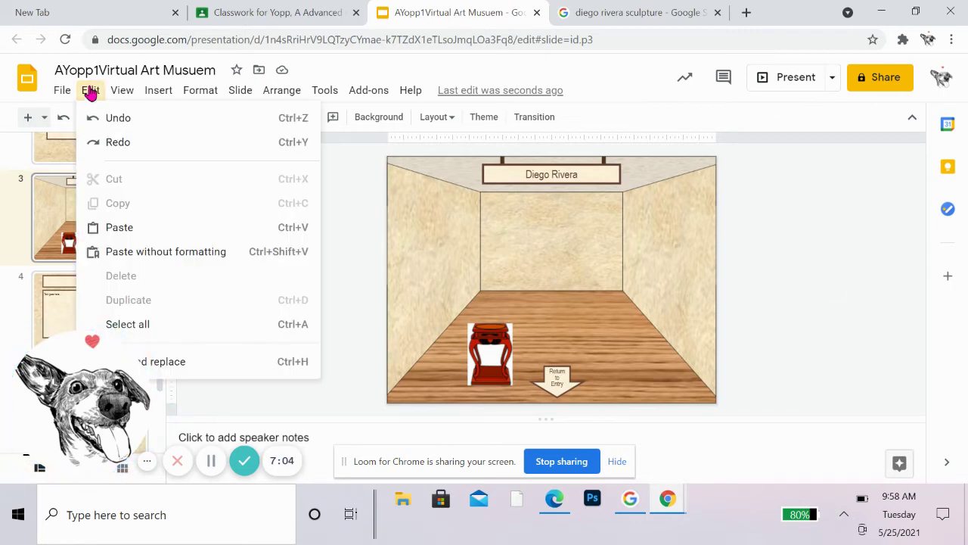
click(129, 226)
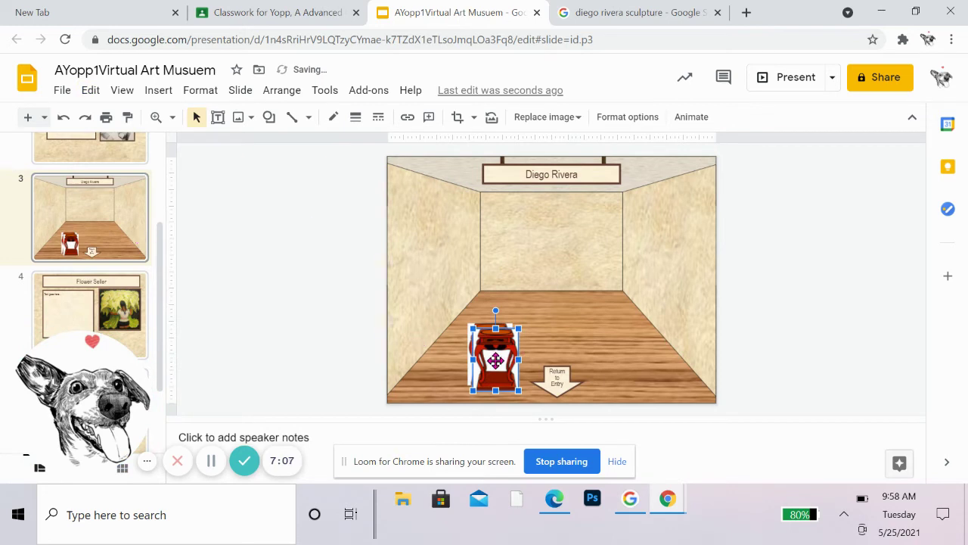
drag(514, 353, 644, 353)
drag(475, 348, 444, 352)
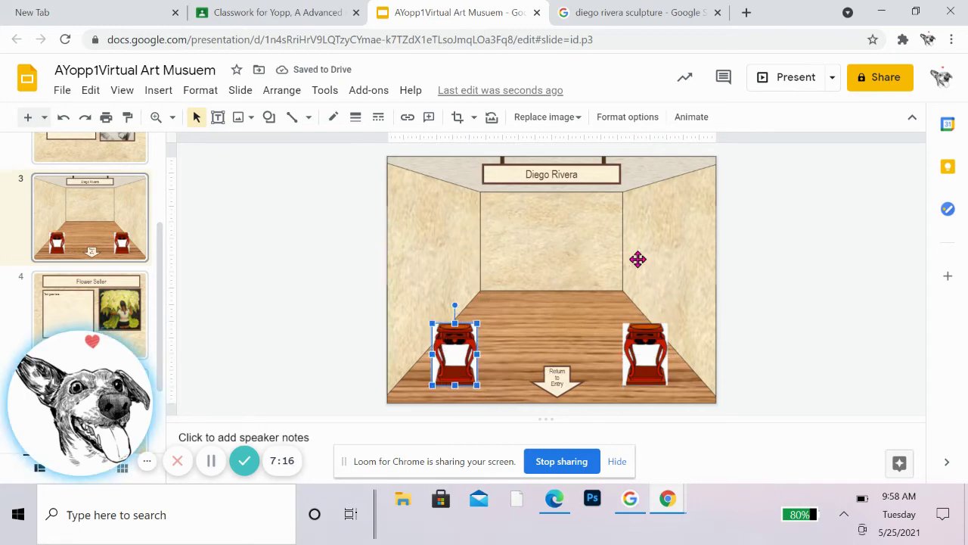
click(653, 358)
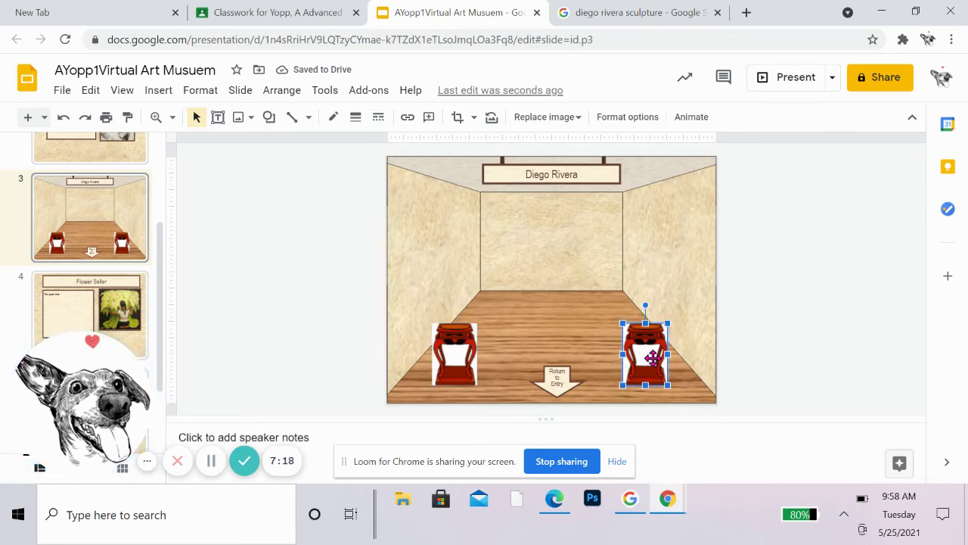
click(448, 368)
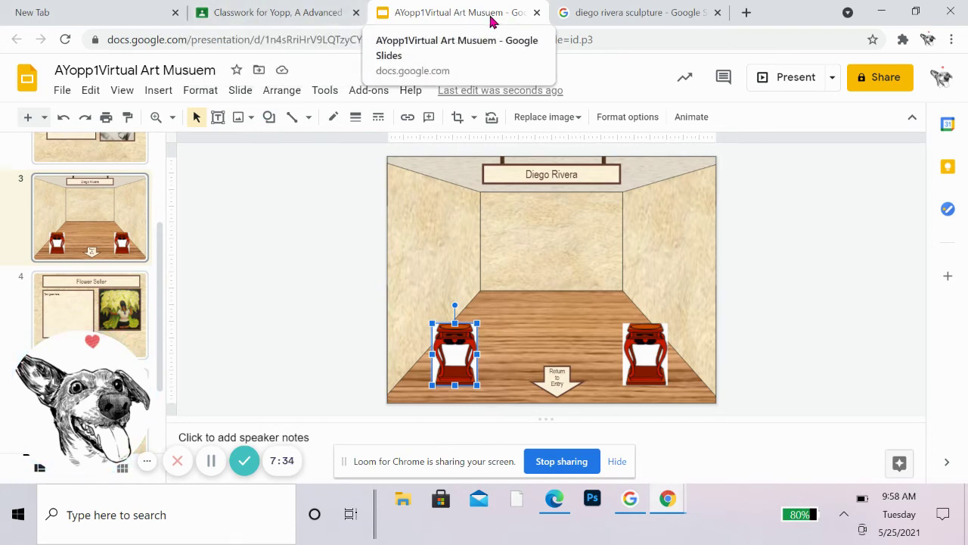
Step: Run a web image search for 'sculpture'
click(122, 91)
mouse_move(158, 90)
click(352, 262)
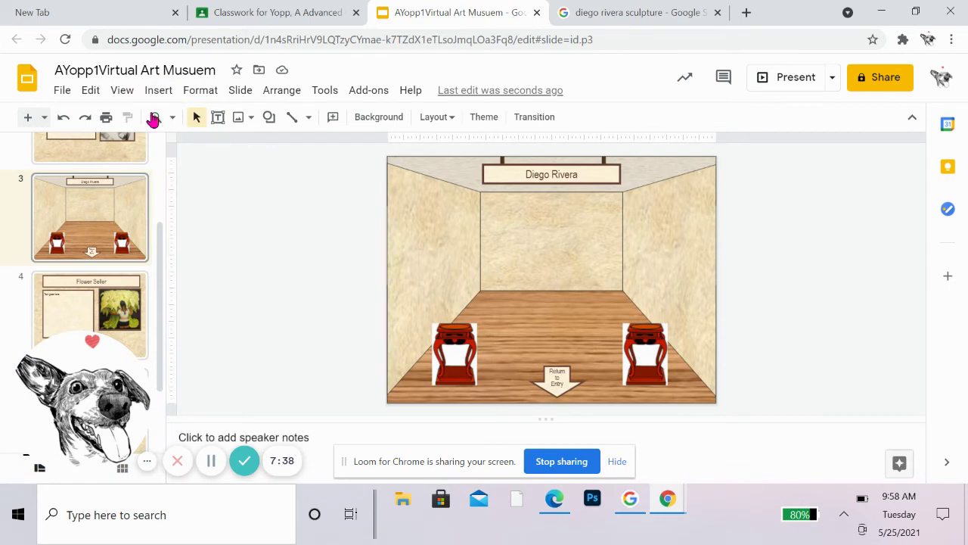
click(132, 97)
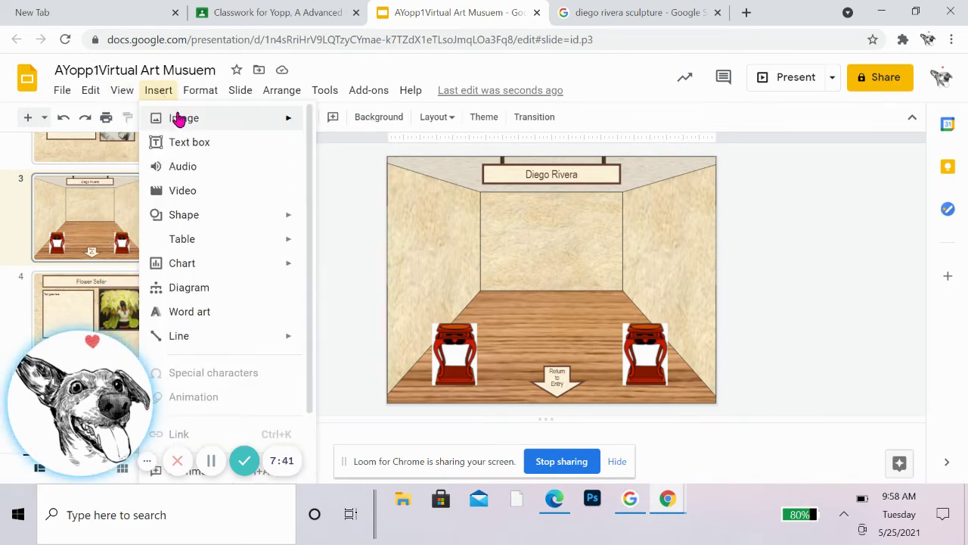
mouse_move(179, 117)
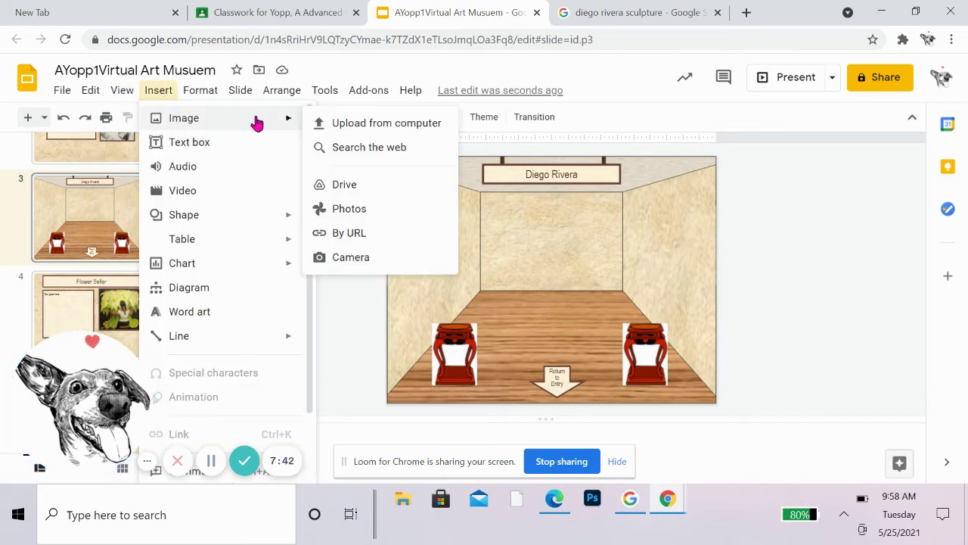
click(363, 148)
text(rivera flower)
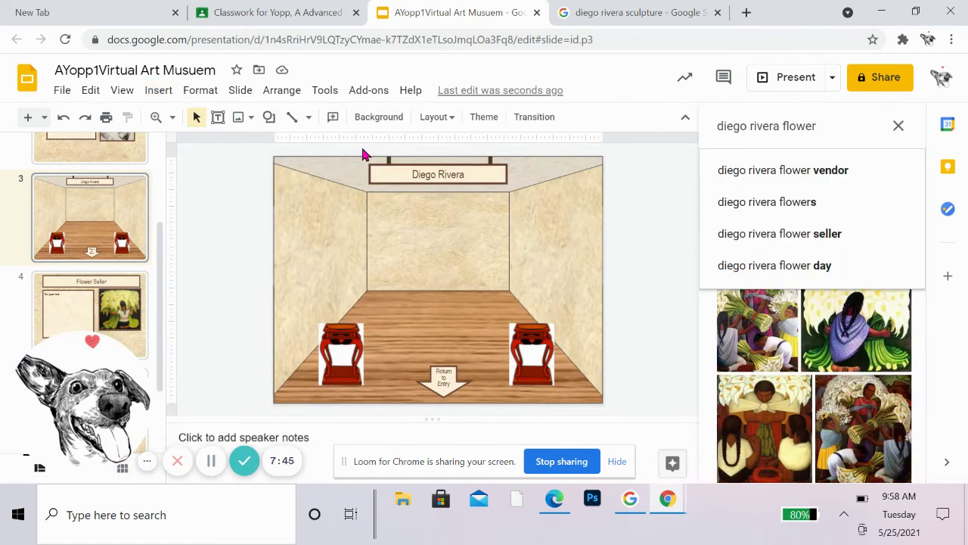
drag(839, 128, 635, 122)
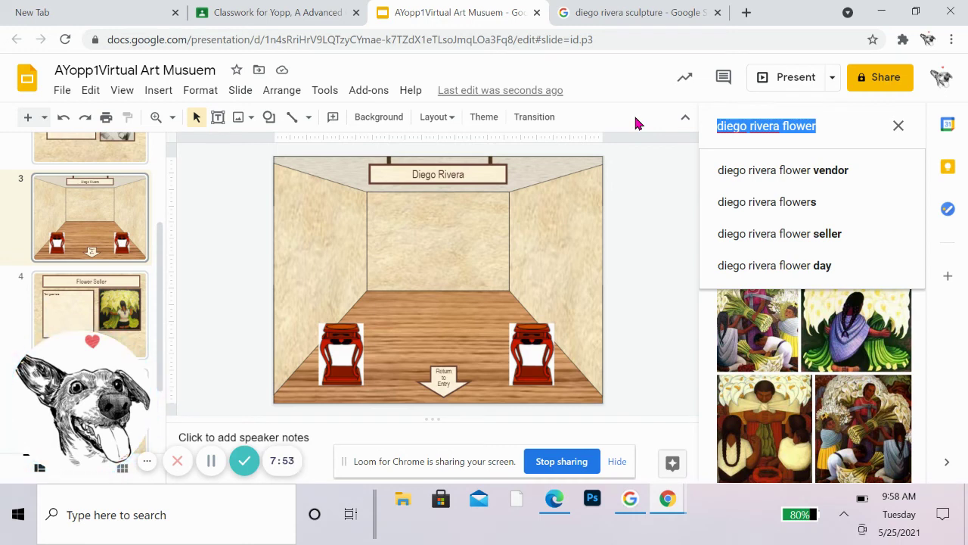
text(sculpture)
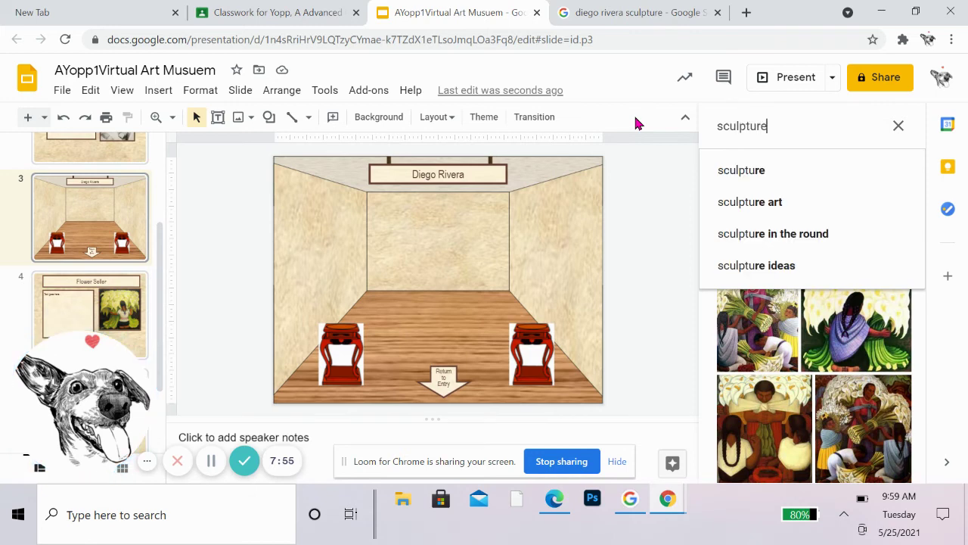
key(Return)
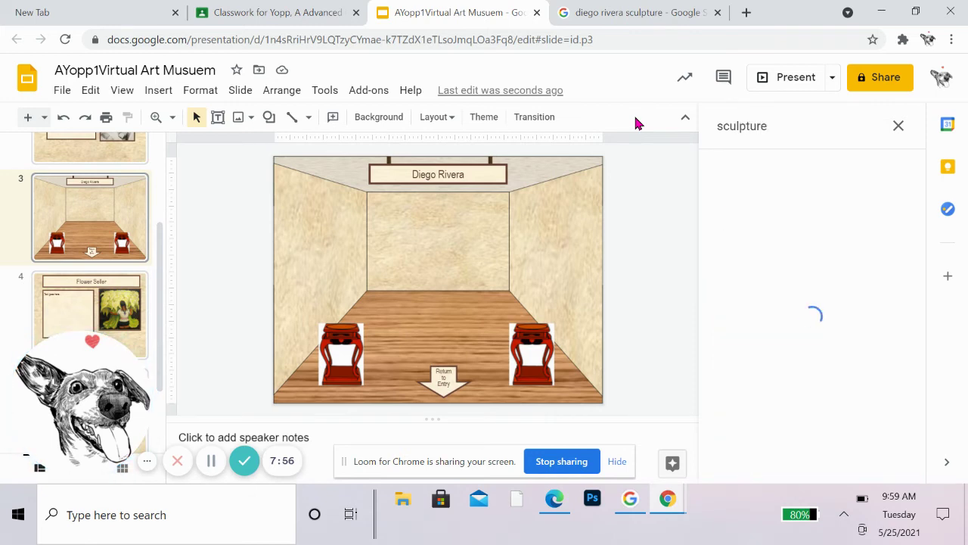
Step: Insert the draped marble statue image from the search results onto slide 3
scroll(824, 315, down, 5)
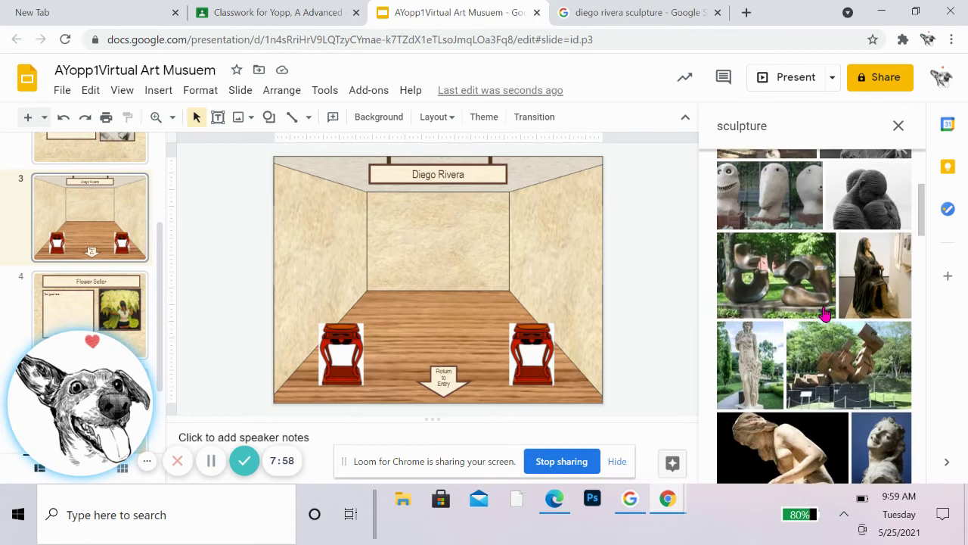
scroll(824, 315, down, 10)
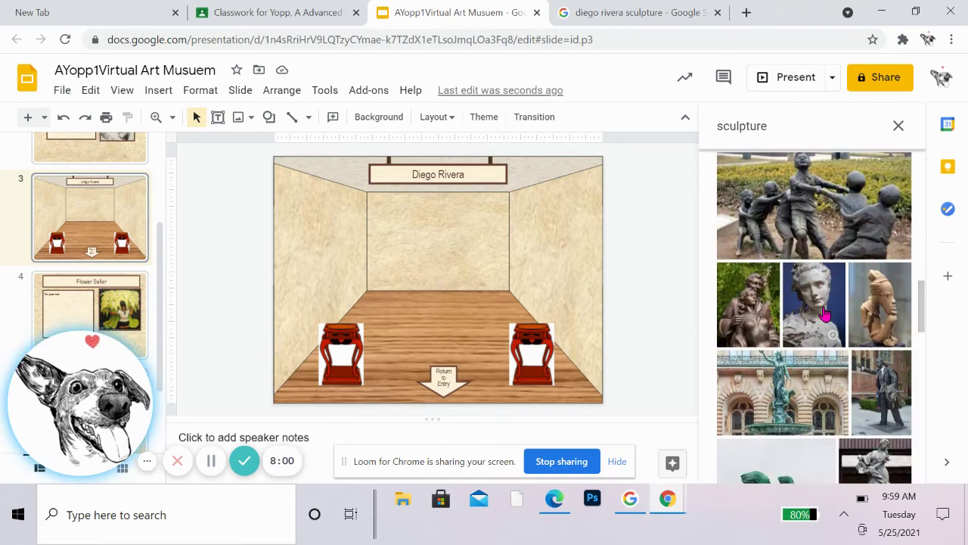
scroll(824, 316, down, 5)
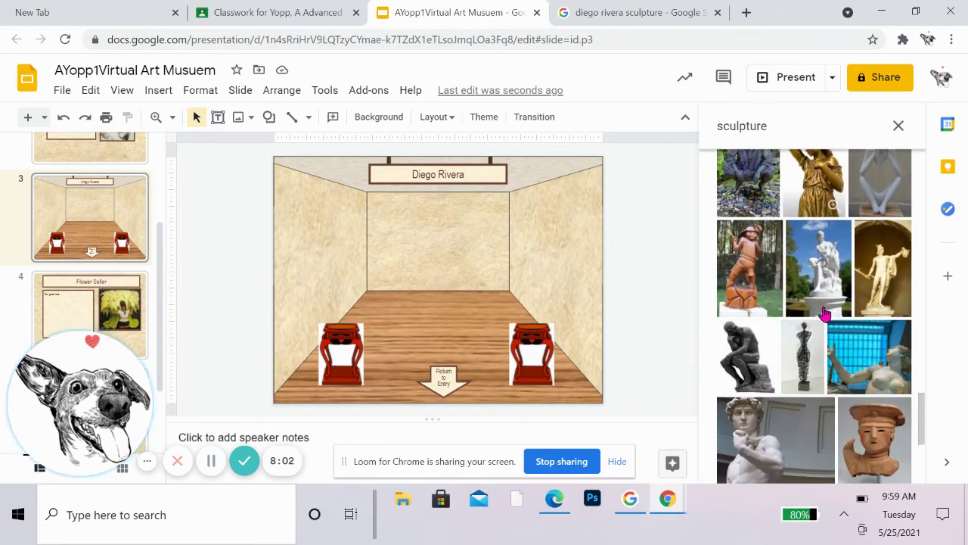
scroll(822, 314, up, 4)
click(760, 219)
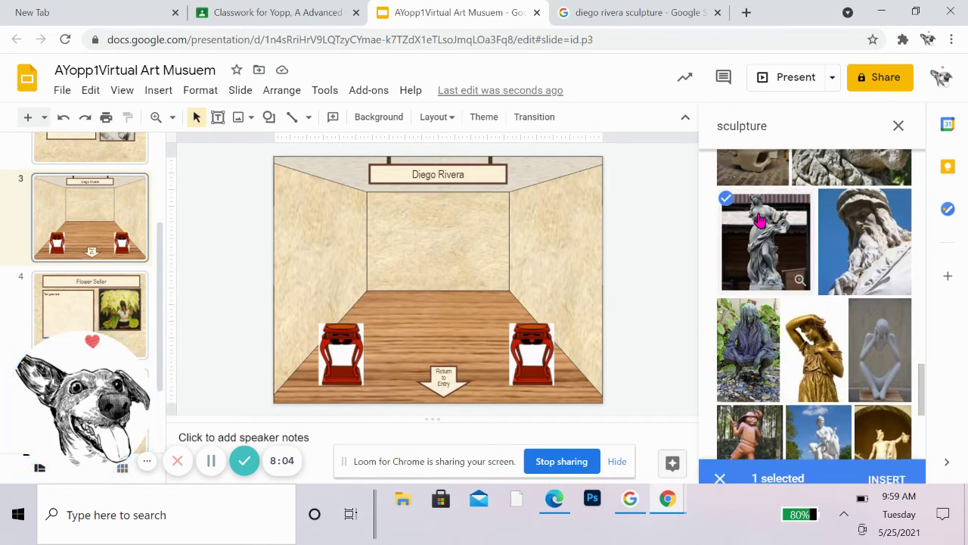
click(890, 466)
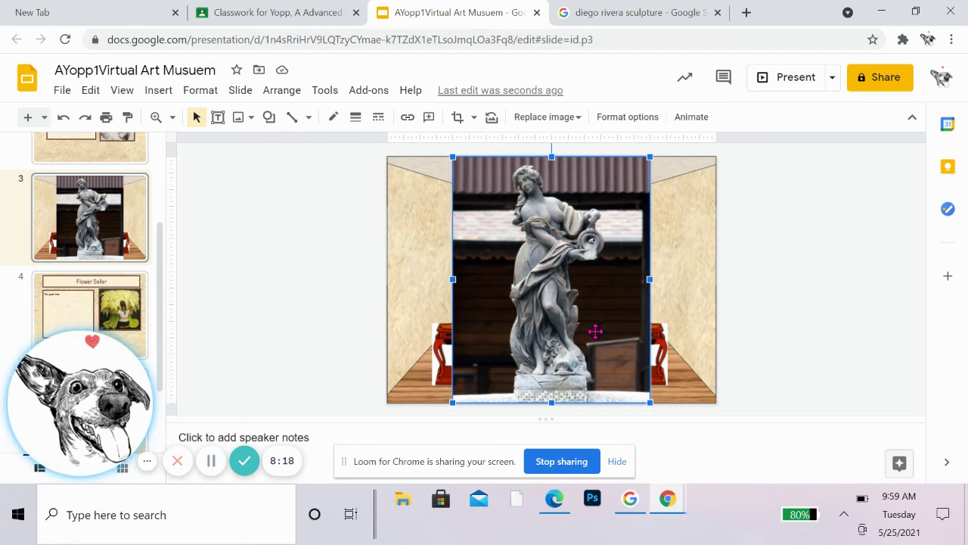
Step: Crop the statue's left and right sides, shrink it, and set it on the left pedestal
double_click(597, 339)
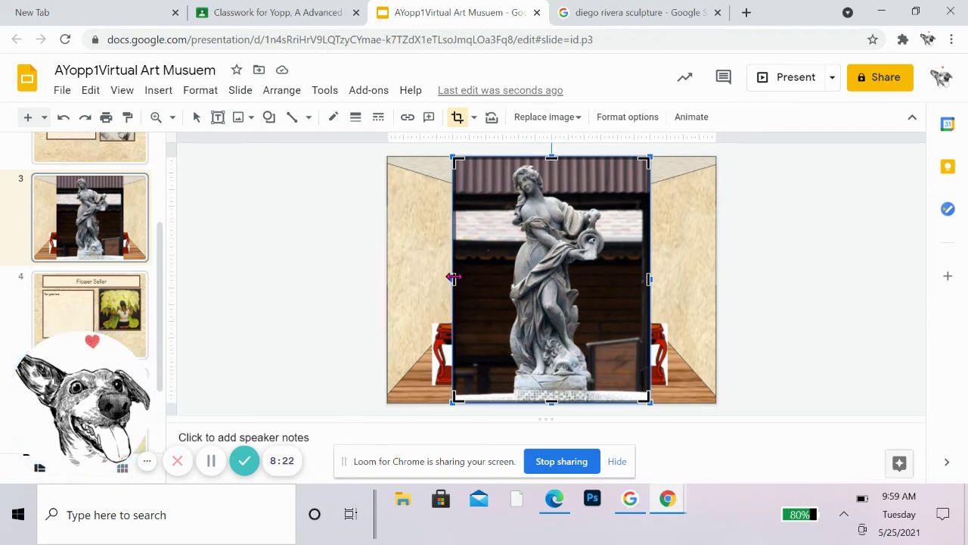
drag(452, 277, 498, 281)
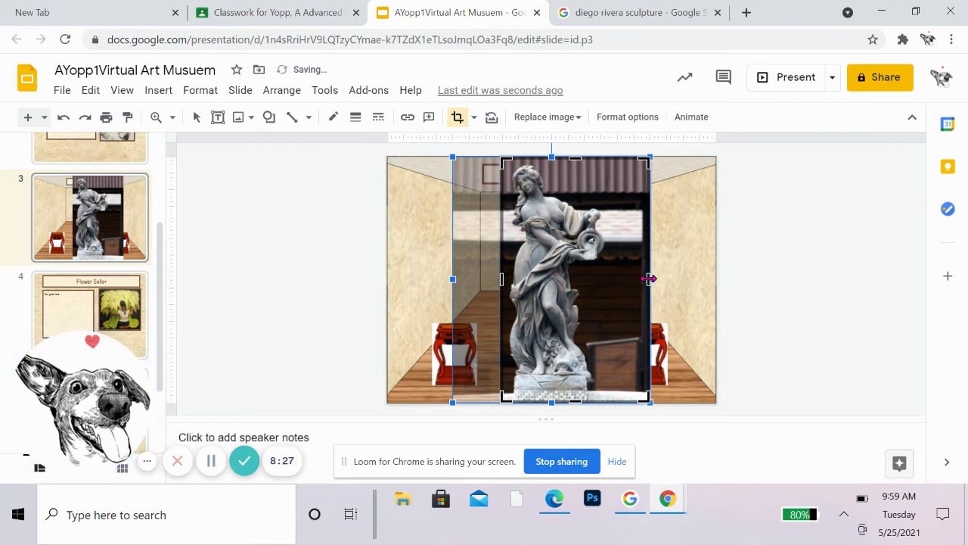
drag(649, 278, 614, 282)
key(Return)
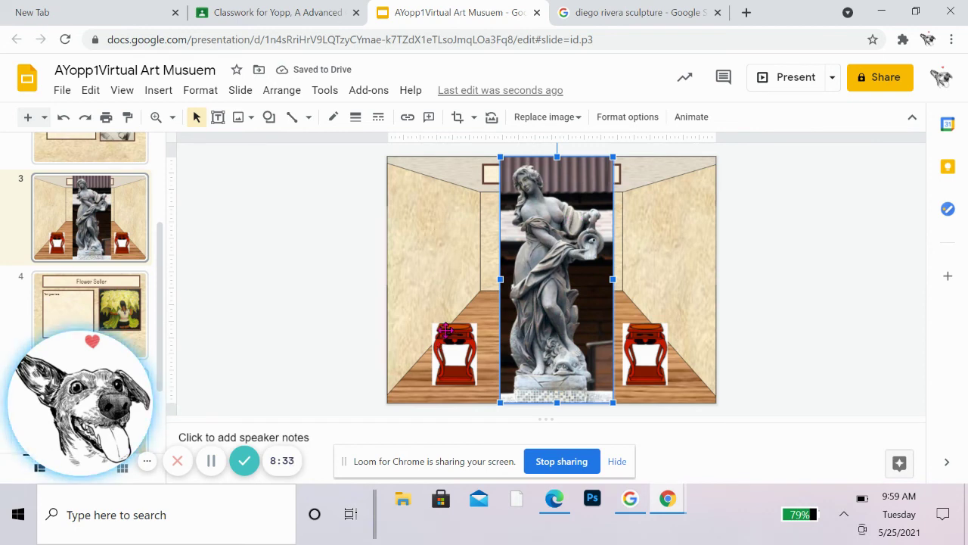
drag(500, 155, 569, 306)
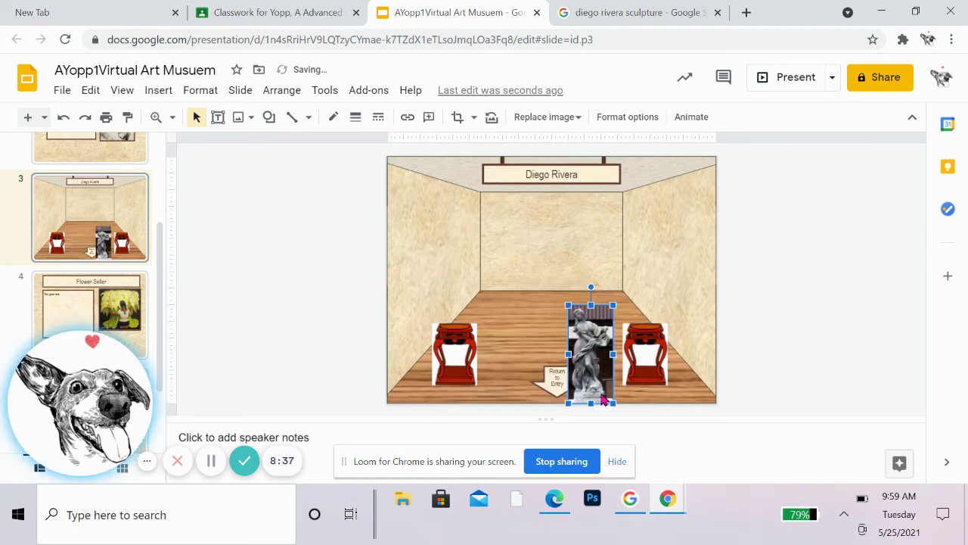
drag(584, 357, 457, 278)
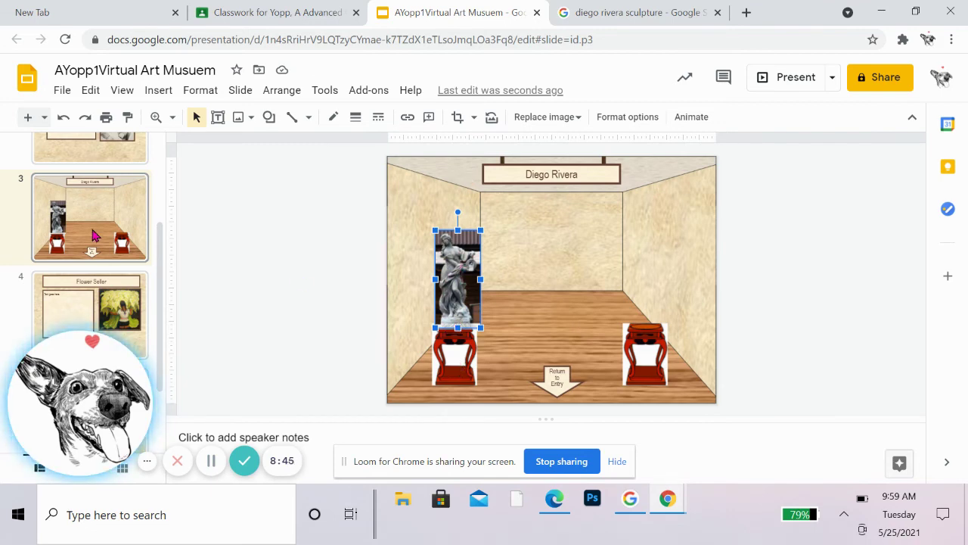
scroll(117, 297, down, 2)
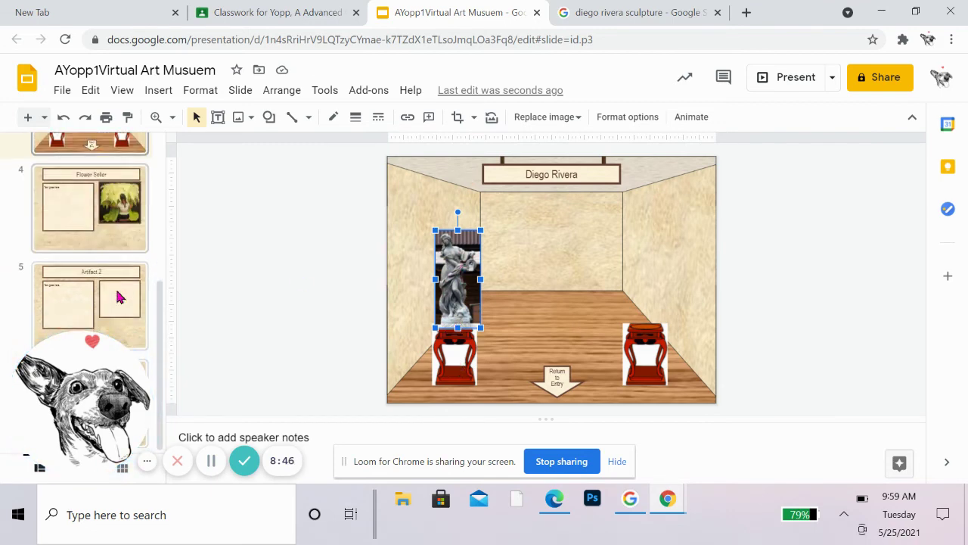
Step: Delete the calla lily painting from slide 4 and change its heading to 'Title'
click(112, 201)
click(656, 301)
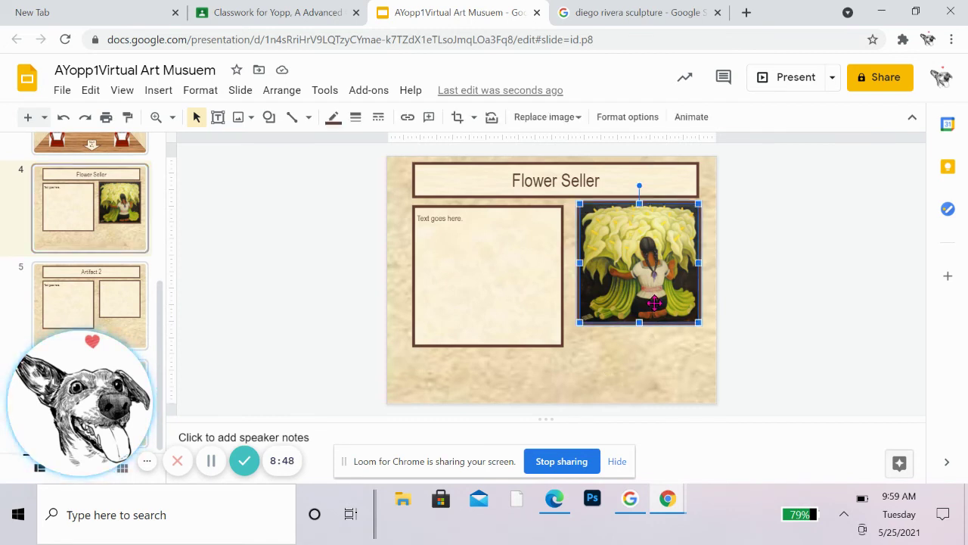
key(Delete)
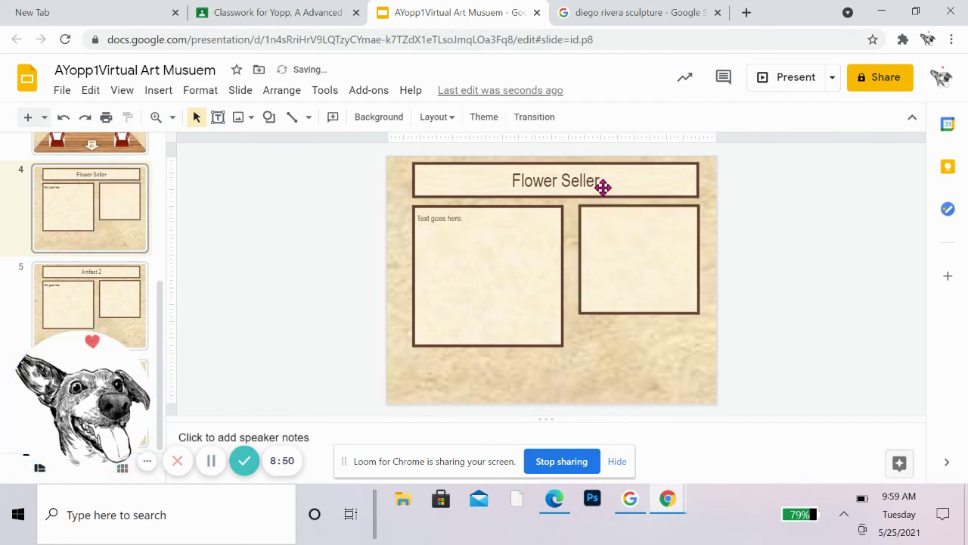
click(594, 182)
drag(602, 180, 464, 175)
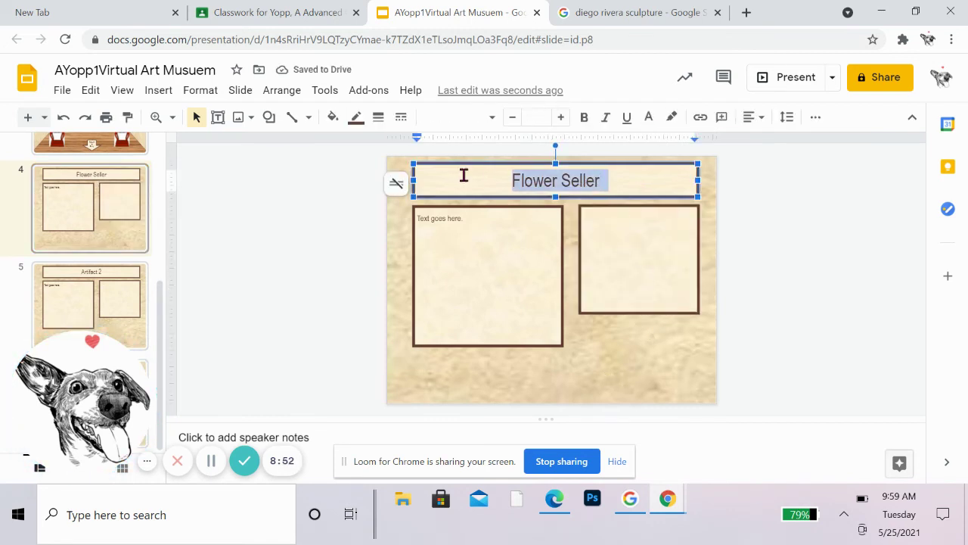
text(Title)
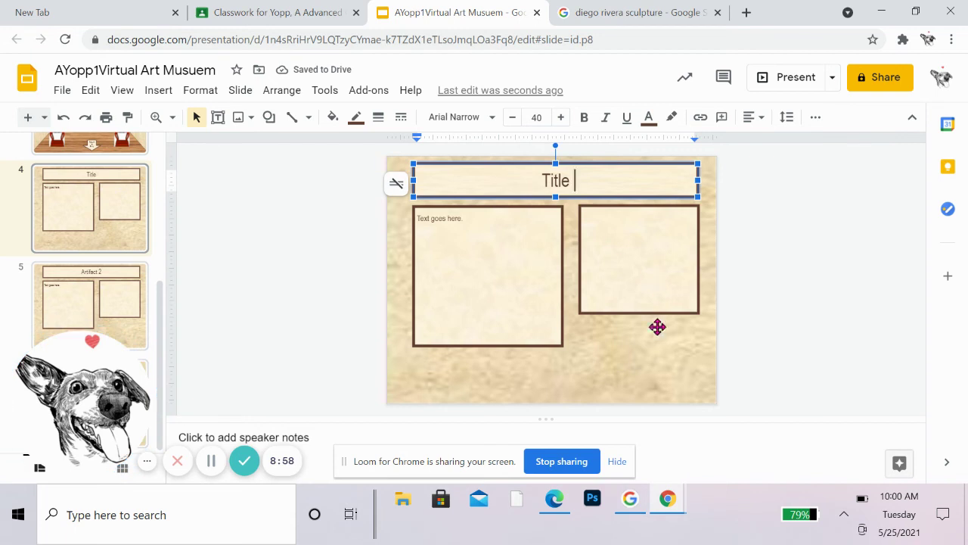
click(159, 90)
mouse_move(174, 118)
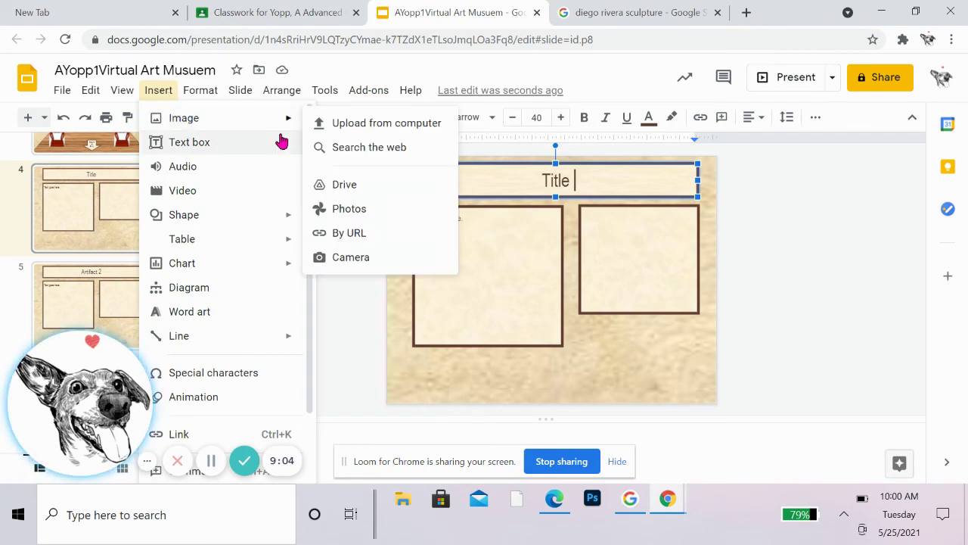
Step: Insert the standing marble statue from the 'sculpture' web search and fit it to the right-hand frame
click(357, 149)
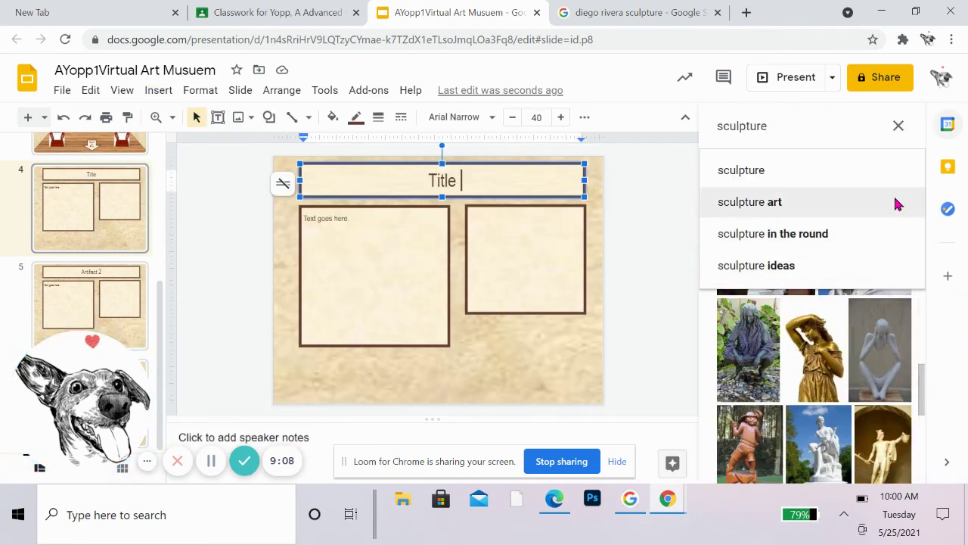
click(800, 117)
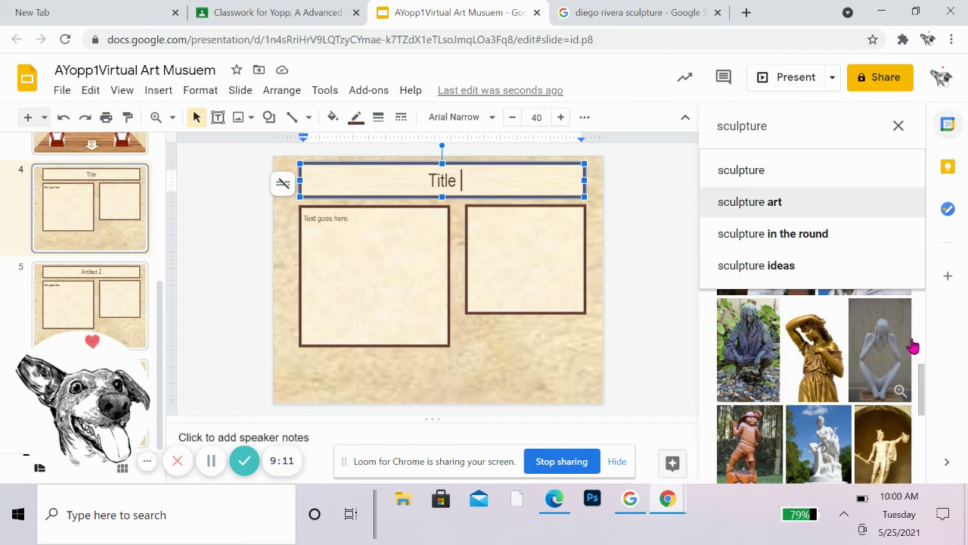
click(908, 347)
click(800, 264)
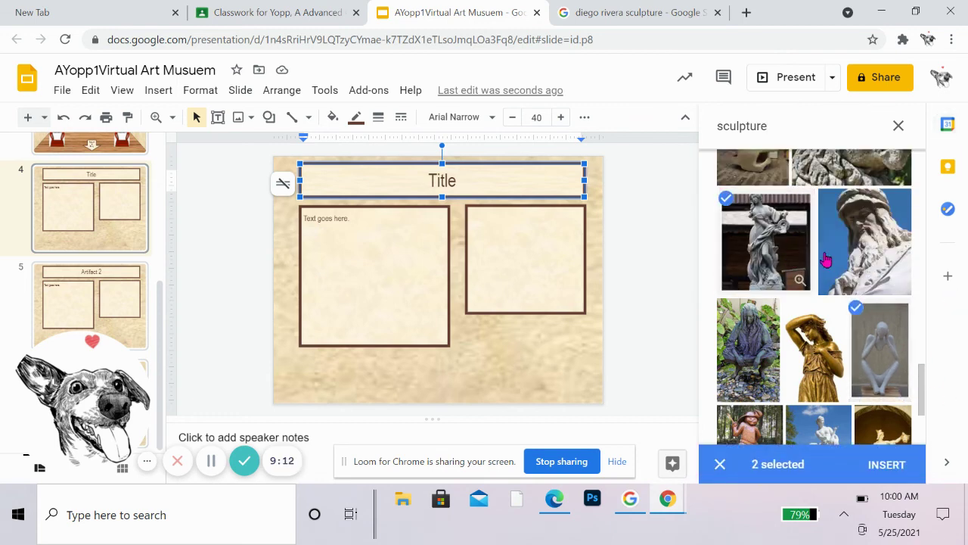
click(718, 465)
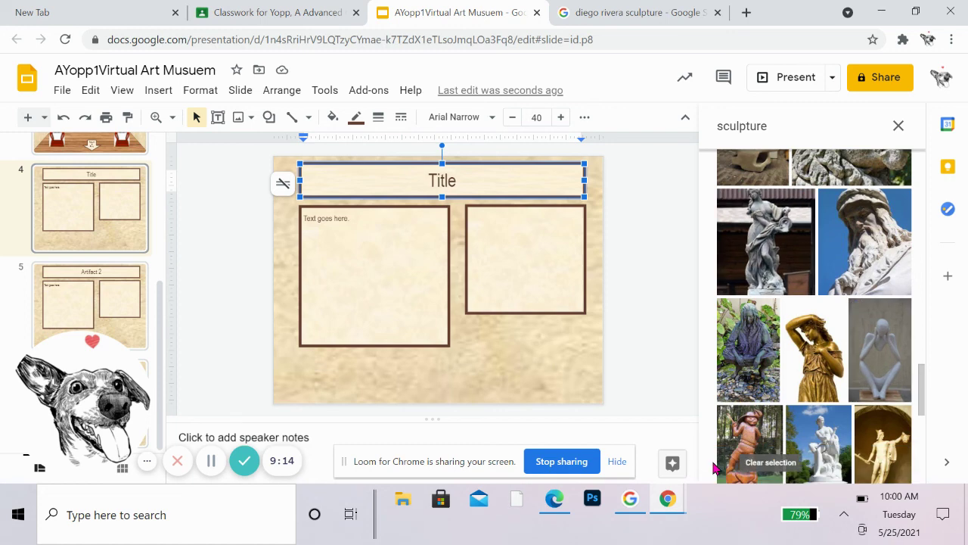
click(783, 227)
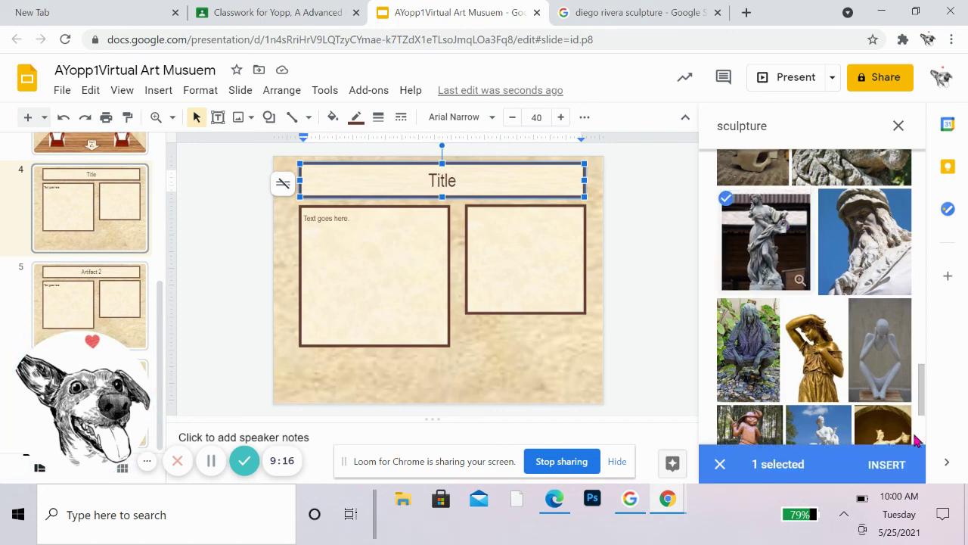
click(888, 466)
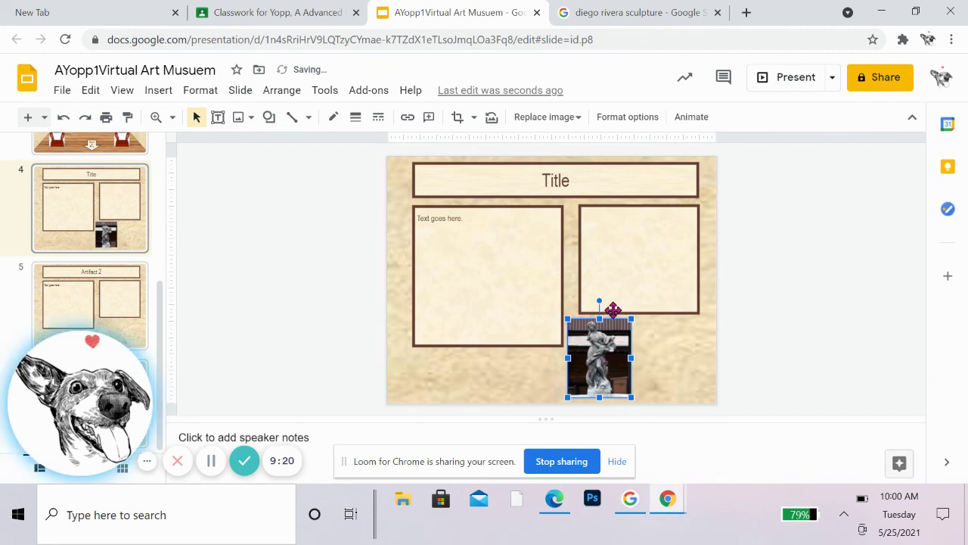
drag(613, 310, 704, 349)
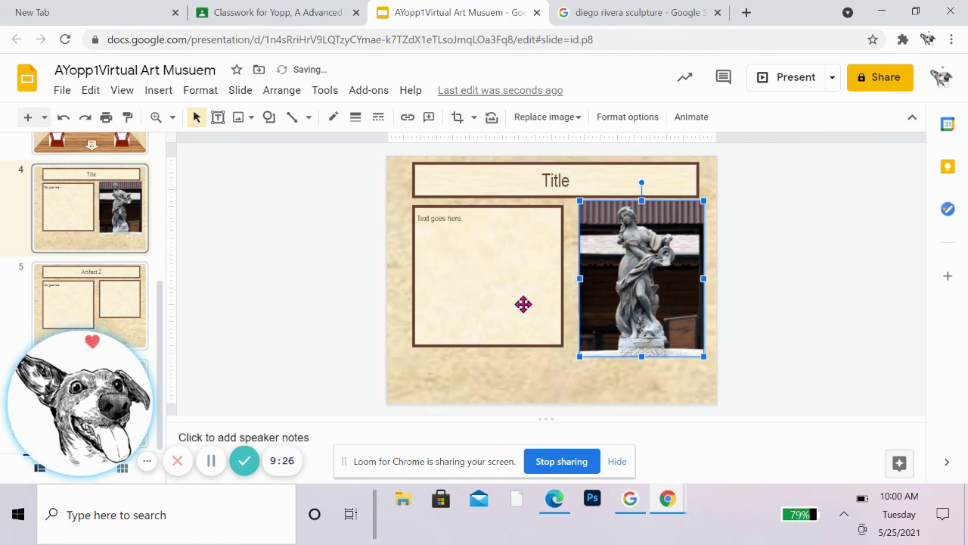
Step: Move slide 3's statue to the centre of the back wall, enlarge it, and nudge it into place
scroll(32, 281, up, 2)
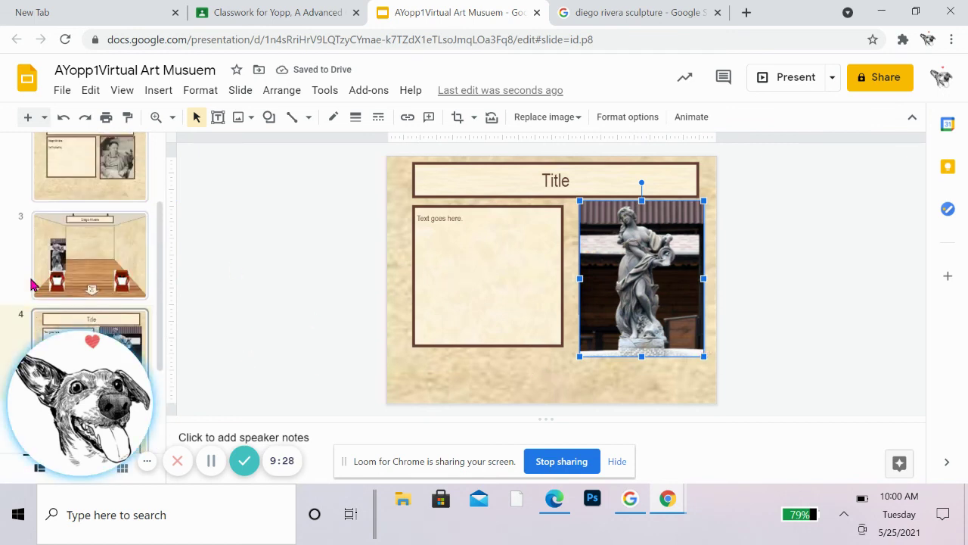
click(78, 278)
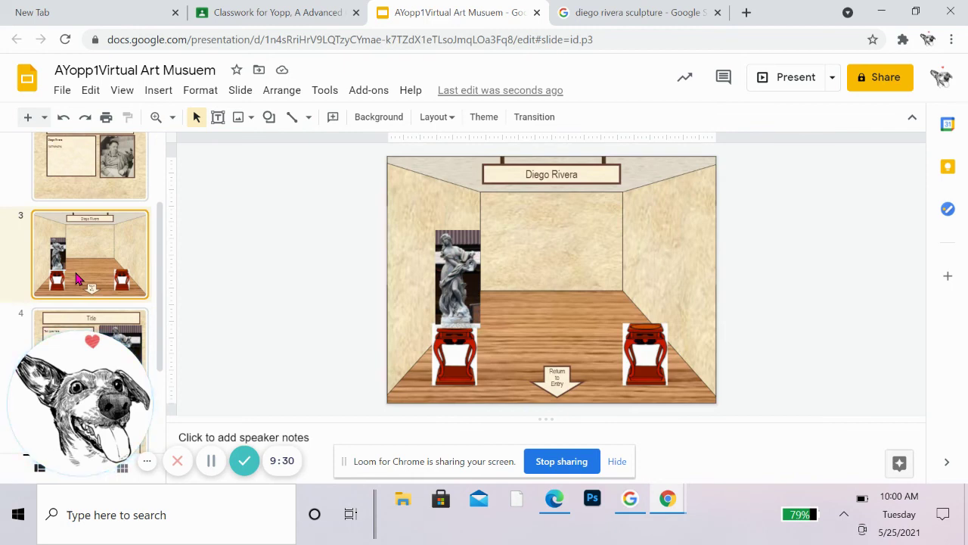
click(469, 268)
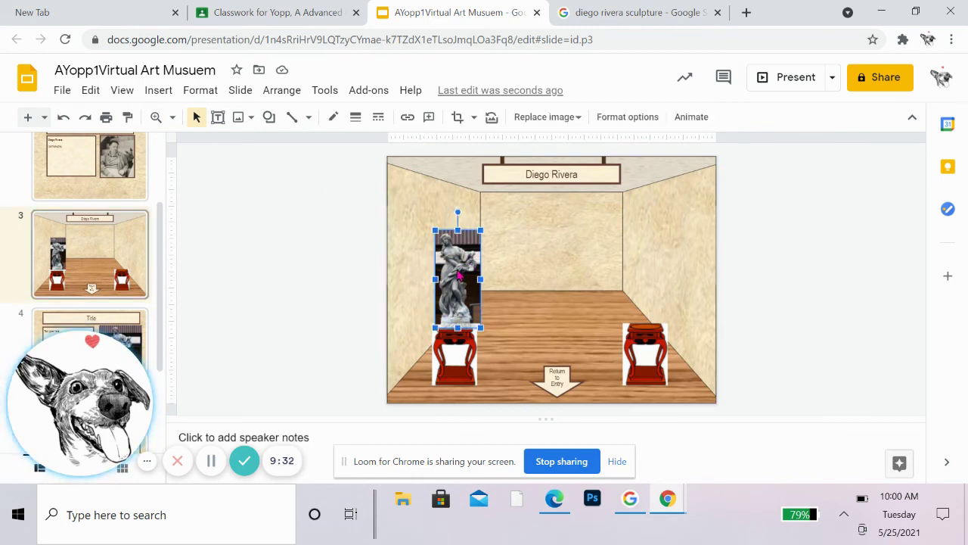
drag(467, 268, 555, 266)
mouse_move(528, 225)
mouse_down()
mouse_move(499, 216)
mouse_move(510, 232)
mouse_up()
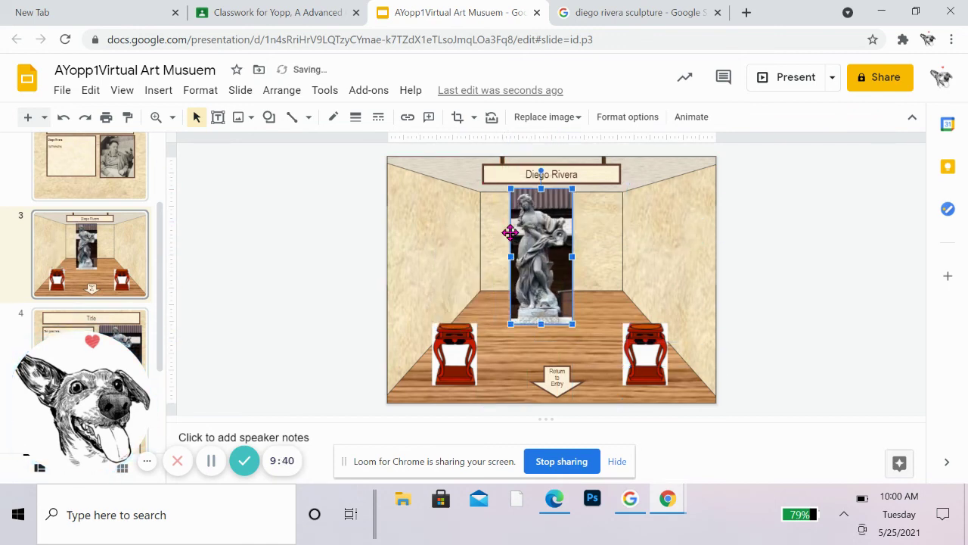
key(Right)
key(Right)
key(Right)
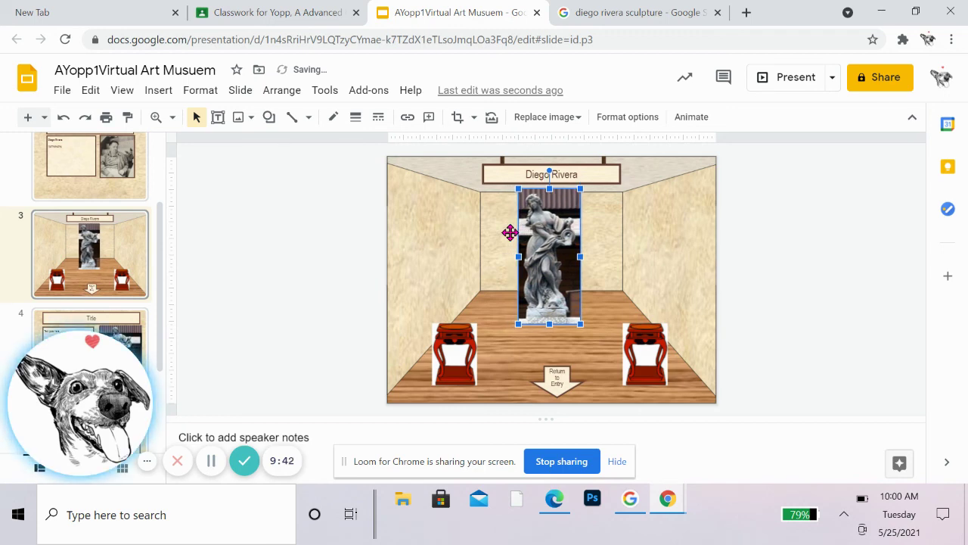
key(Down)
key(Down)
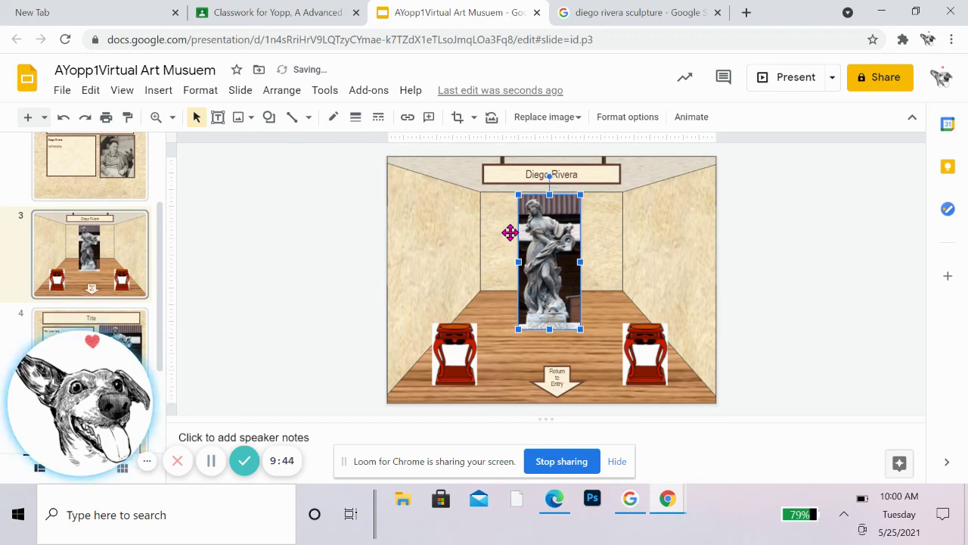
key(Down)
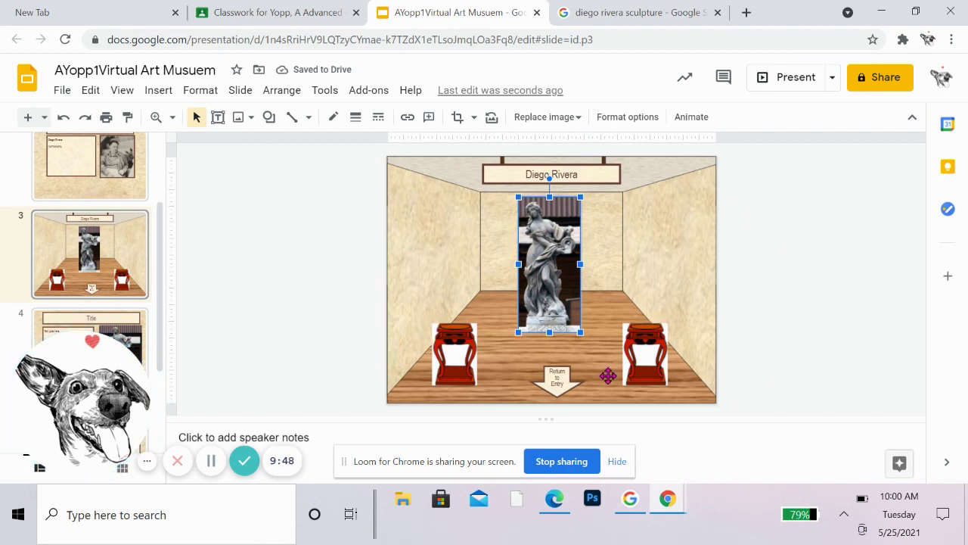
scroll(141, 315, down, 2)
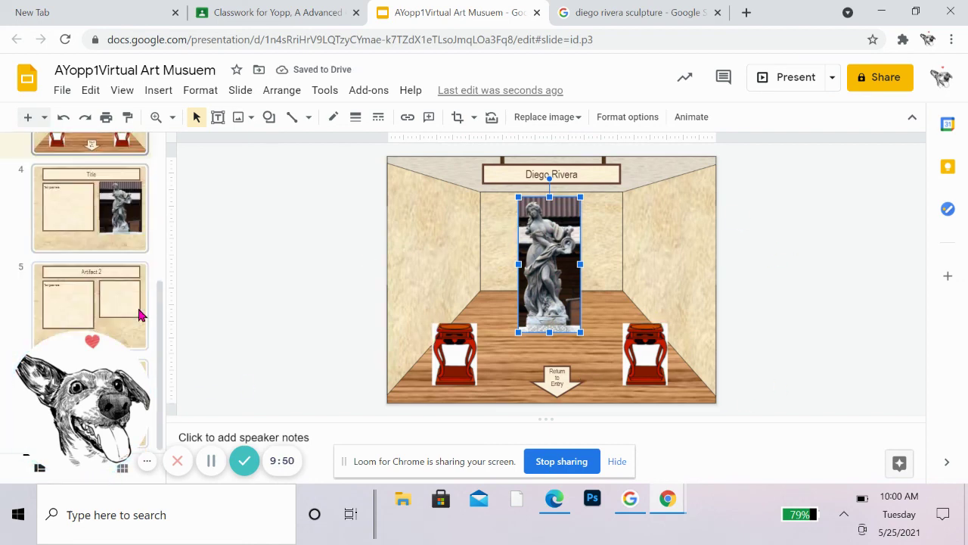
Step: Go to slide 5, 'Artifact 2', and inspect its text box and empty picture frame
click(139, 313)
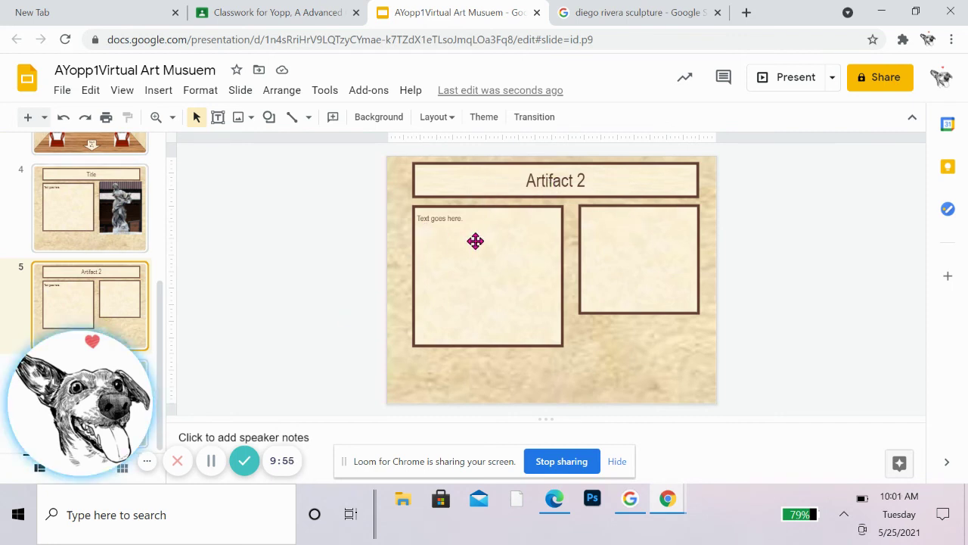
click(674, 259)
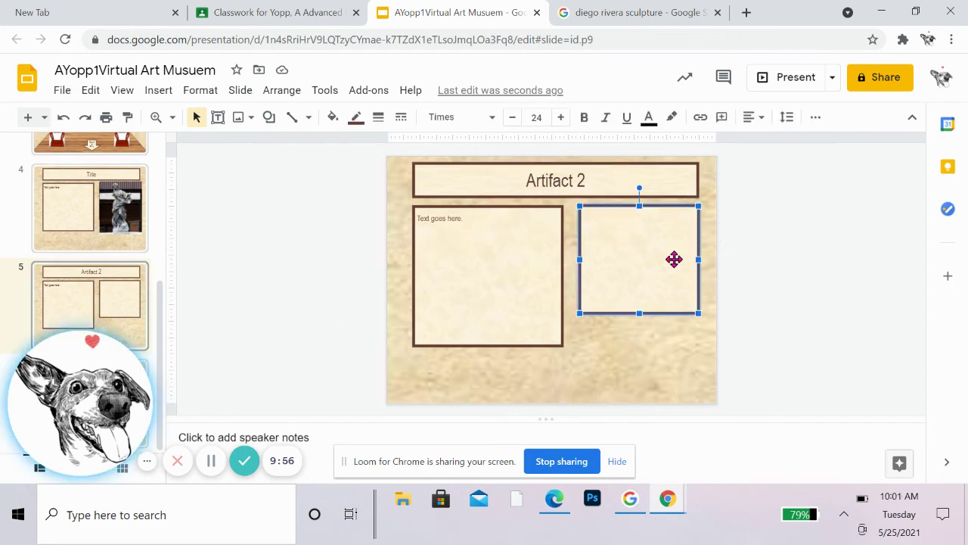
click(447, 288)
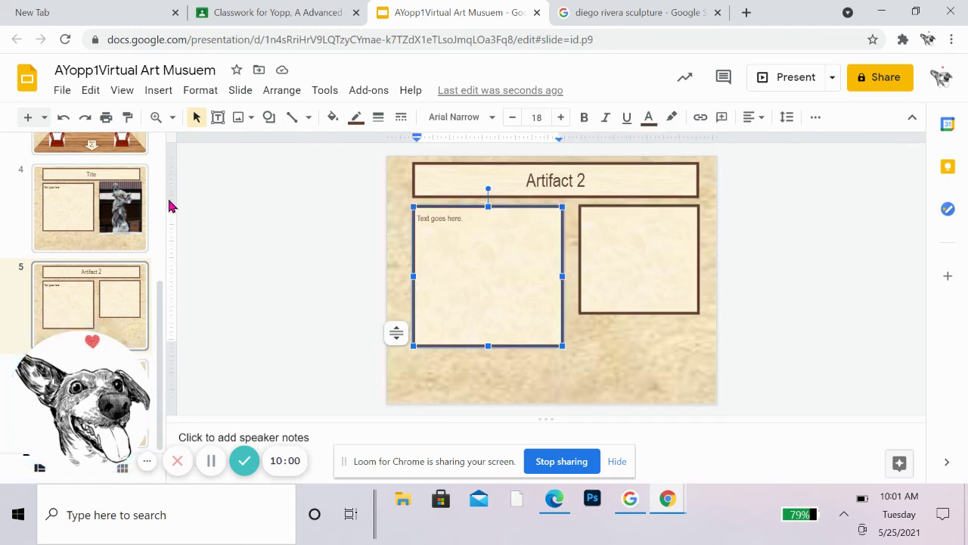
scroll(106, 333, up, 4)
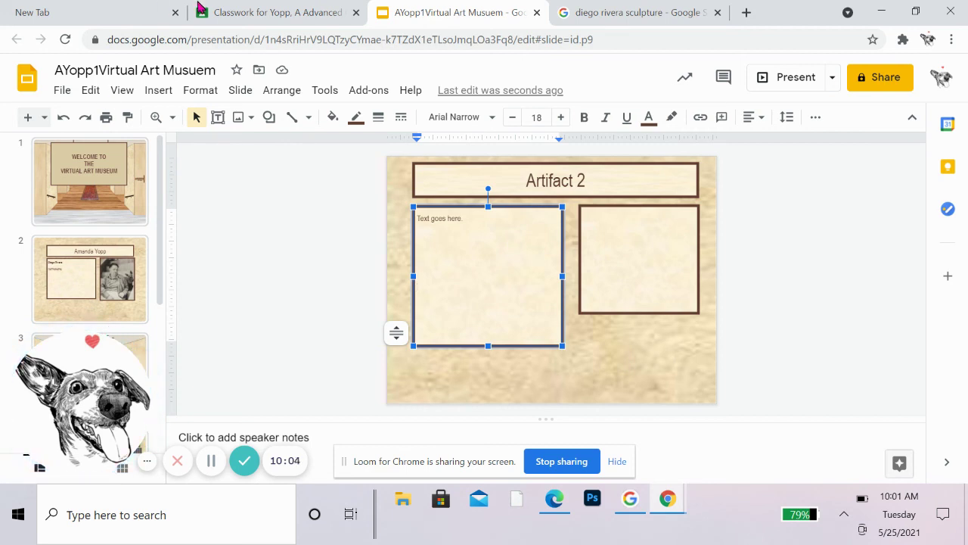
click(807, 324)
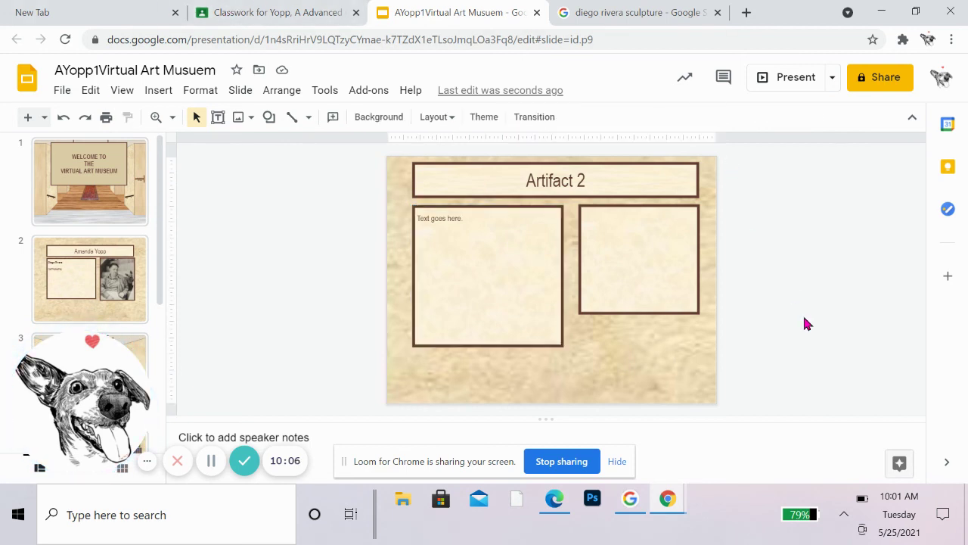